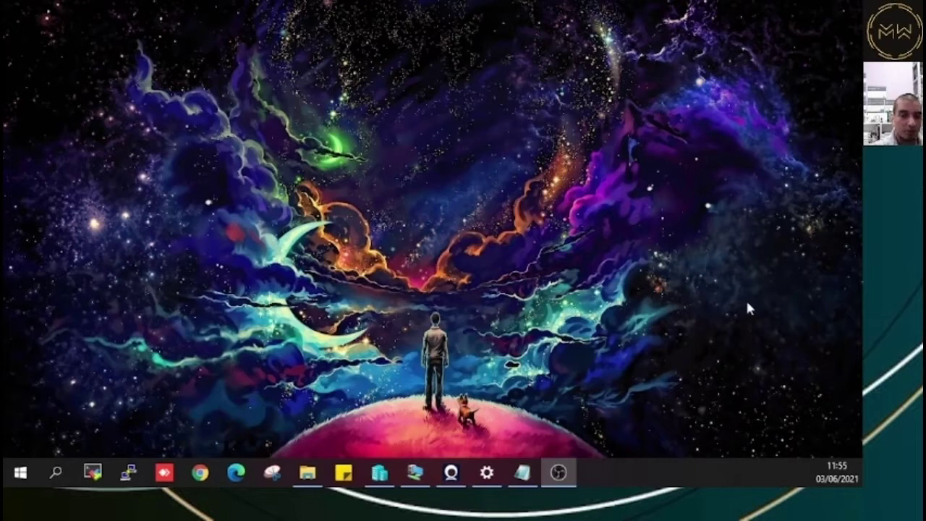
# Open the Programs and Features window by running the command APPWIZ.CPL.
pyautogui.click(322, 276)
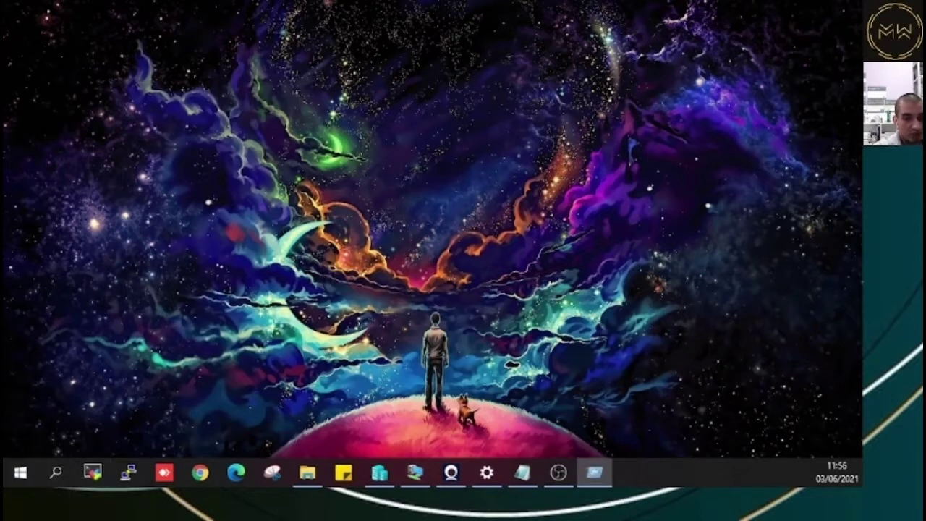
pyautogui.press('super+r')
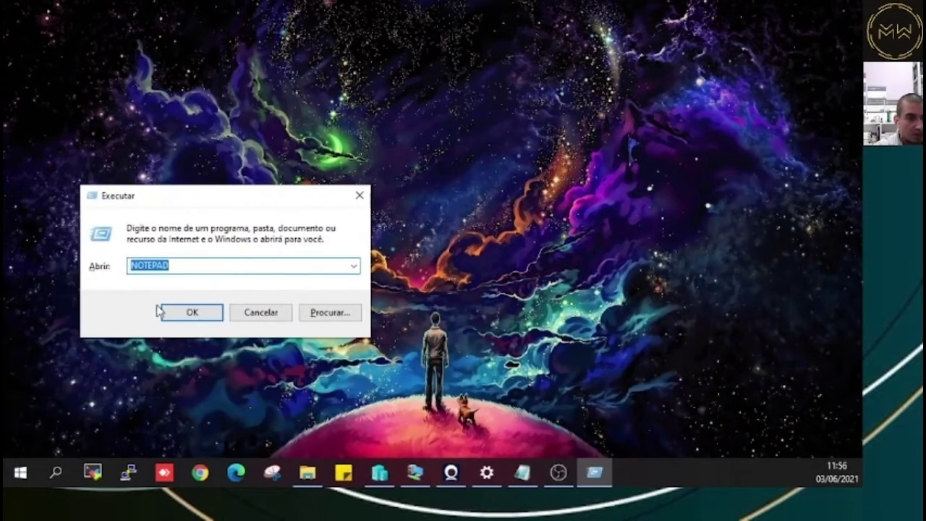
pyautogui.click(201, 267)
pyautogui.moveTo(173, 268); pyautogui.dragTo(97, 265)
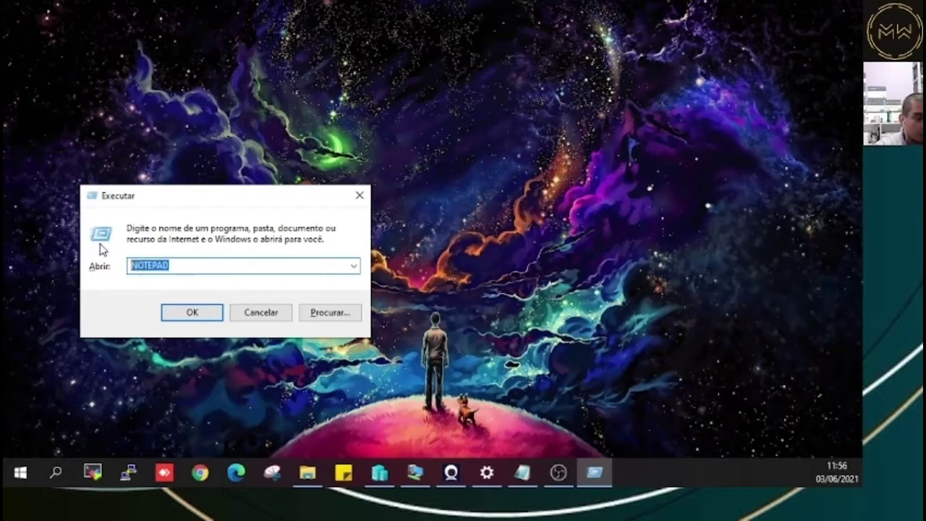
pyautogui.write('APPW')
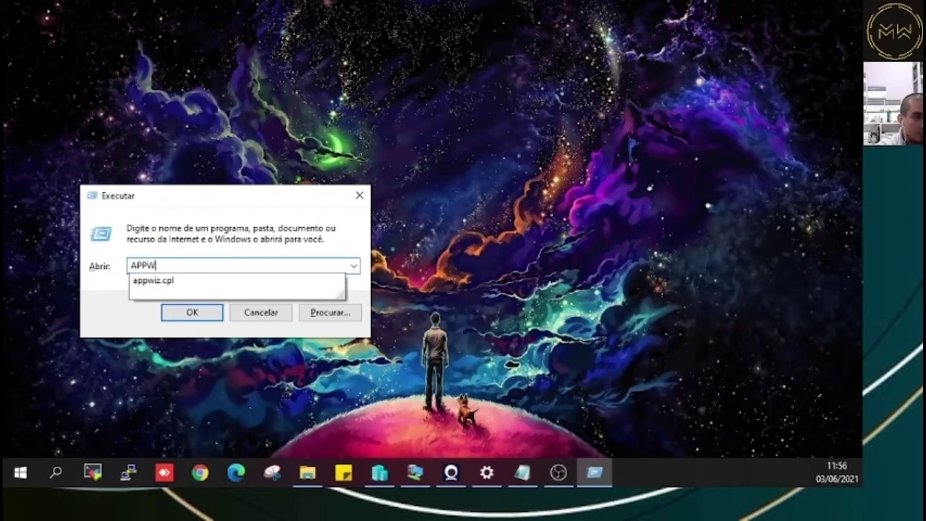
pyautogui.write('IZ.CPL')
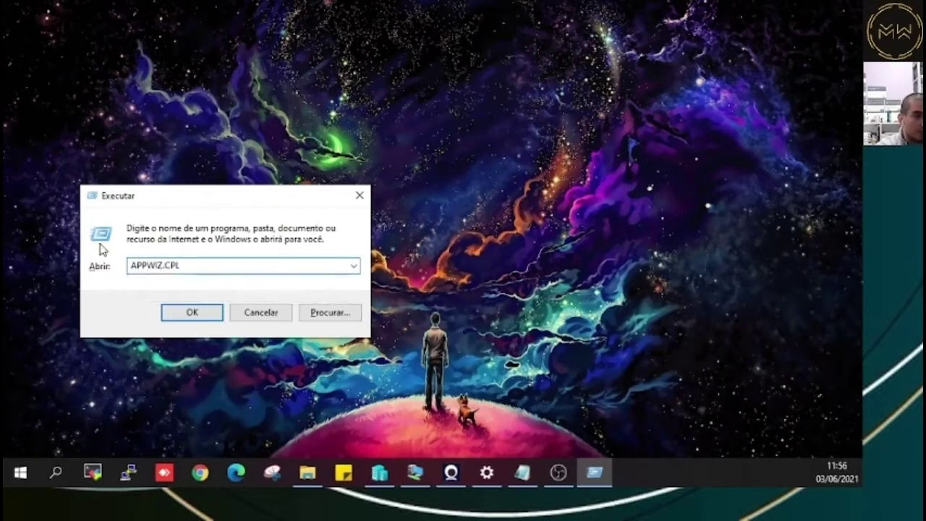
pyautogui.hotkey('shift', 'Left')
pyautogui.hotkey('shift', 'Left')
pyautogui.hotkey('shift', 'Left')
pyautogui.hotkey('shift', 'Left')
pyautogui.hotkey('shift', 'Left')
pyautogui.hotkey('shift', 'Left')
pyautogui.hotkey('shift', 'Left')
pyautogui.hotkey('shift', 'Left')
pyautogui.hotkey('shift', 'Left')
pyautogui.hotkey('shift', 'Left')
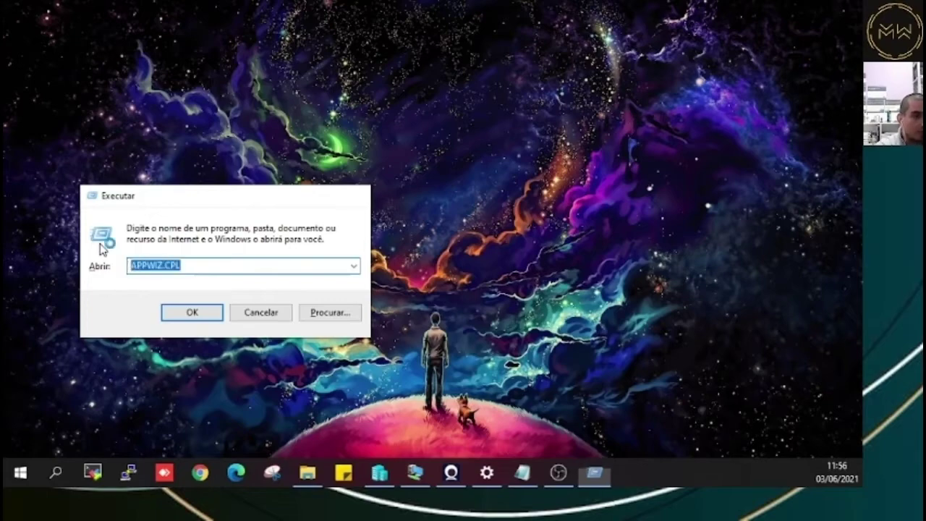
pyautogui.press('Return')
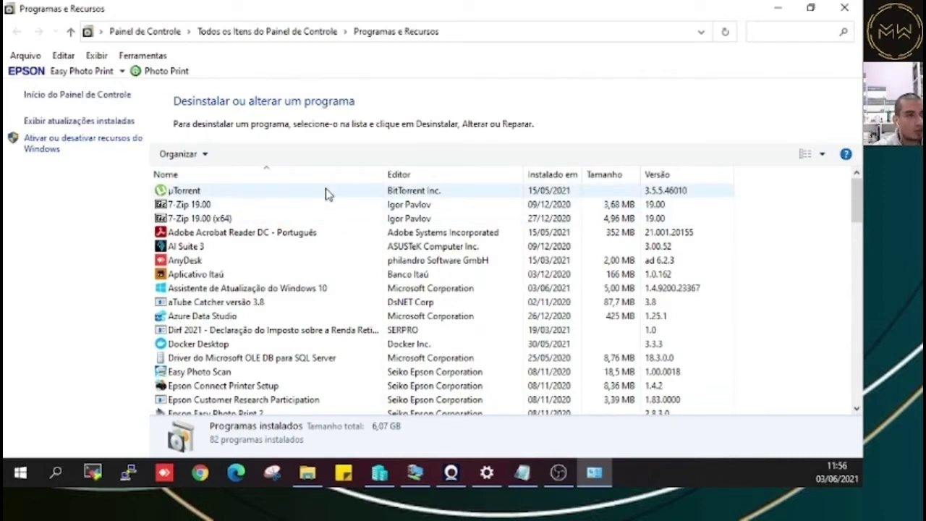
# Check the Hyper-V entry in the list of optional Windows features and close the list without applying changes.
pyautogui.click(46, 153)
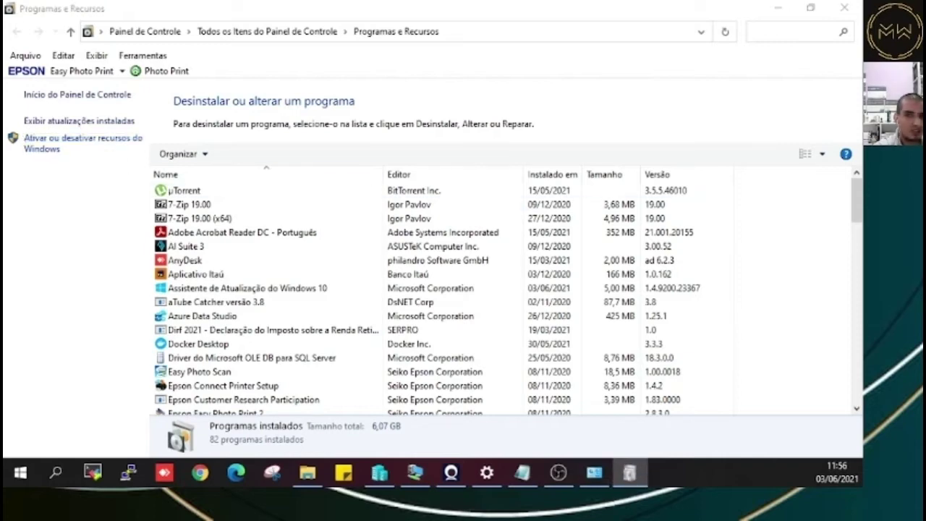
pyautogui.moveTo(392, 176); pyautogui.dragTo(346, 144)
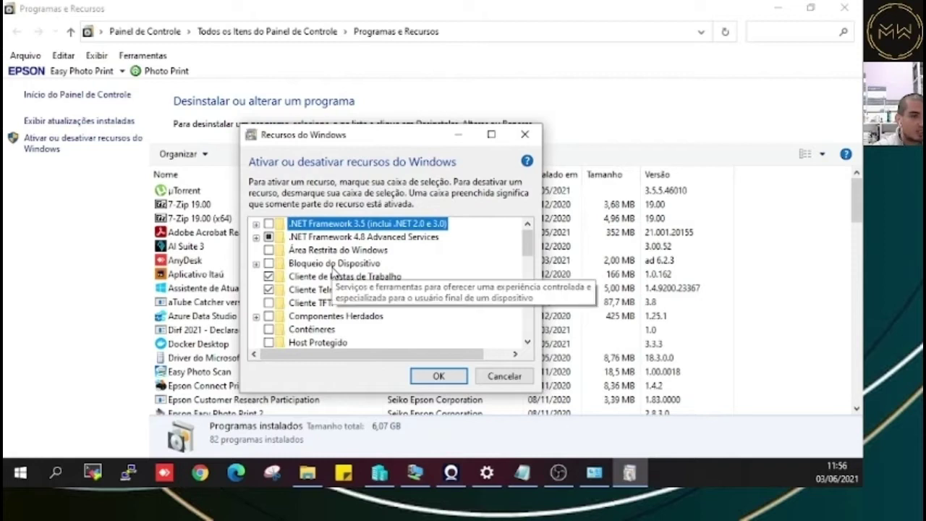
pyautogui.scroll(-1, 333, 267)
pyautogui.scroll(-4, 332, 269)
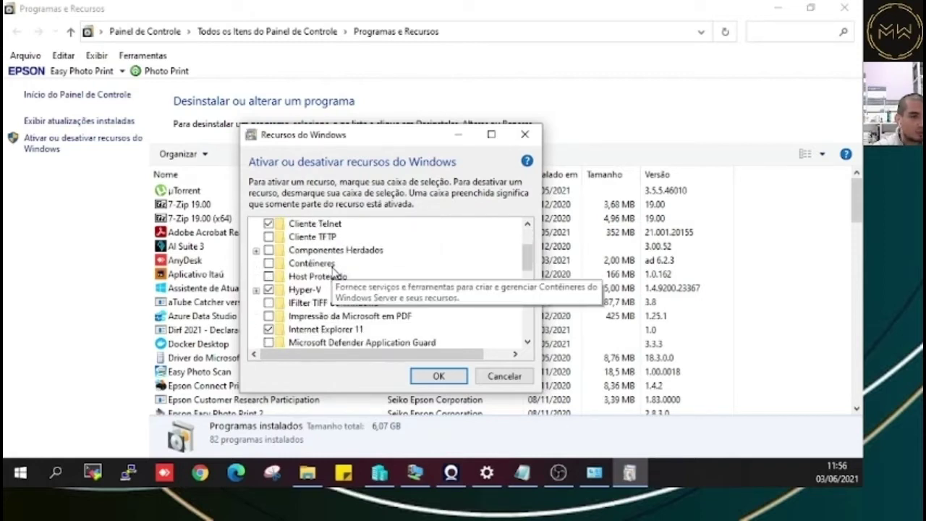
pyautogui.click(300, 291)
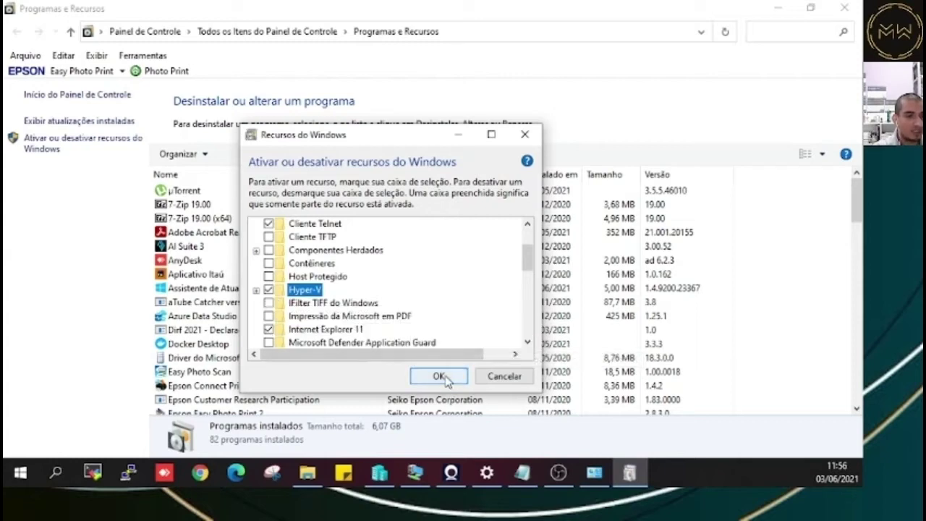
pyautogui.click(505, 377)
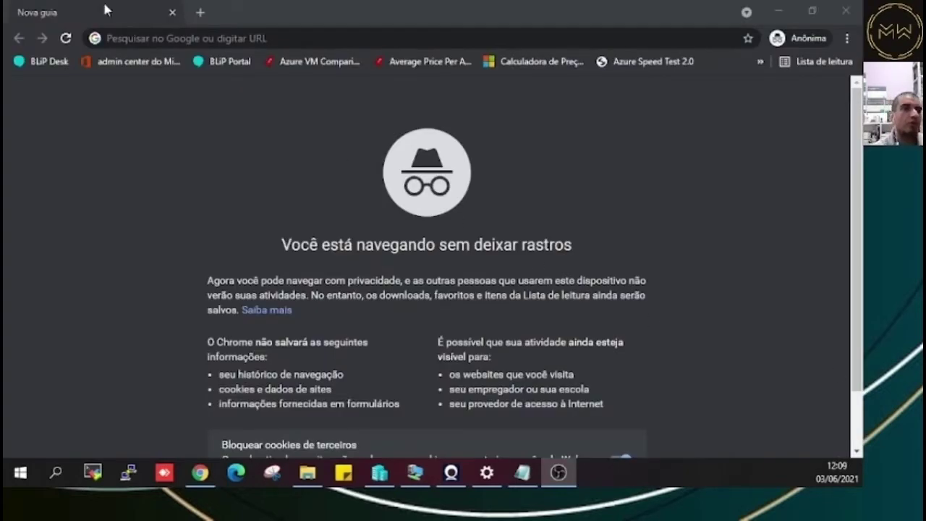
pyautogui.click(138, 36)
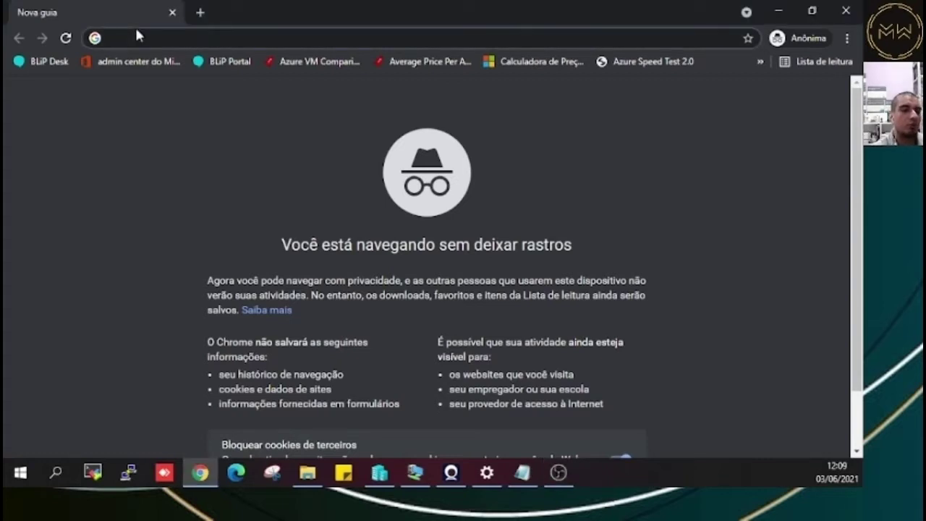
pyautogui.write('https://go.microsoft.com/fwlink/?LinkId=691209')
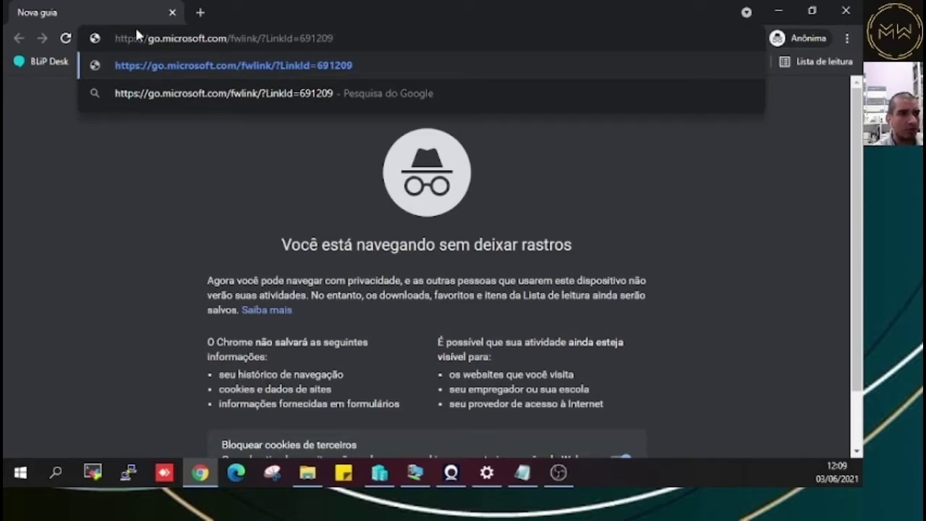
pyautogui.press('Return')
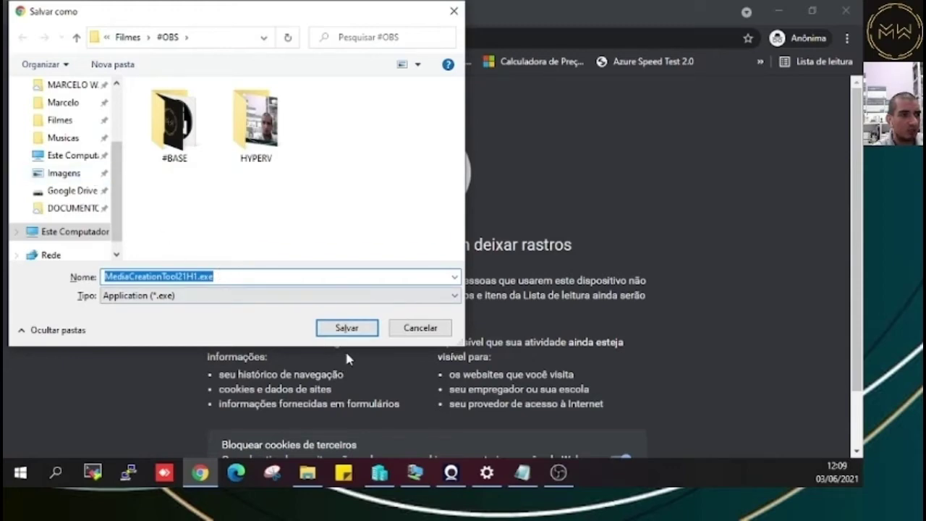
pyautogui.click(348, 329)
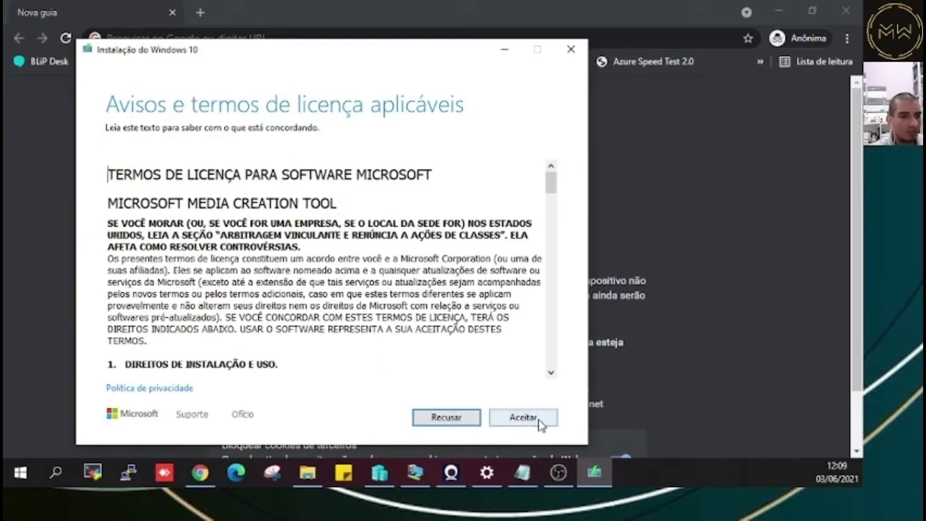
# Accept the Media Creation Tool licence terms and choose to create installation media for another computer.
pyautogui.click(537, 419)
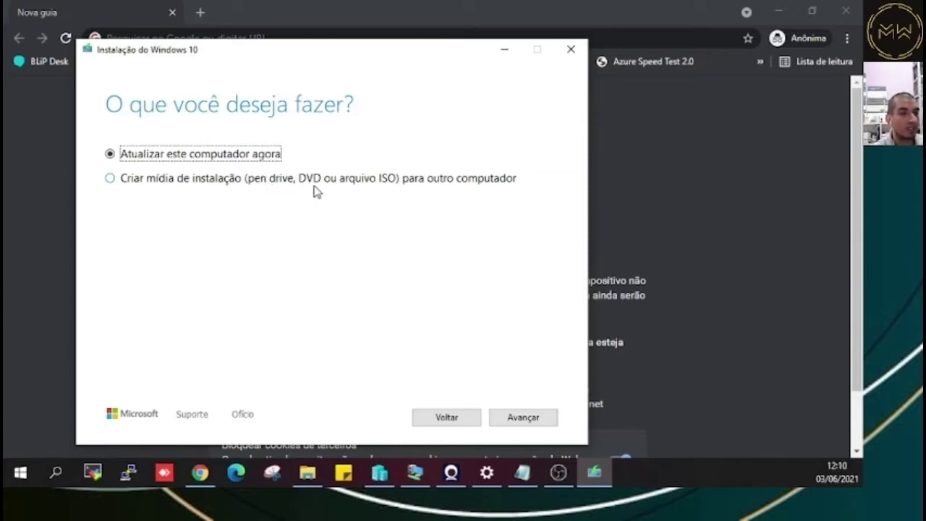
pyautogui.click(437, 187)
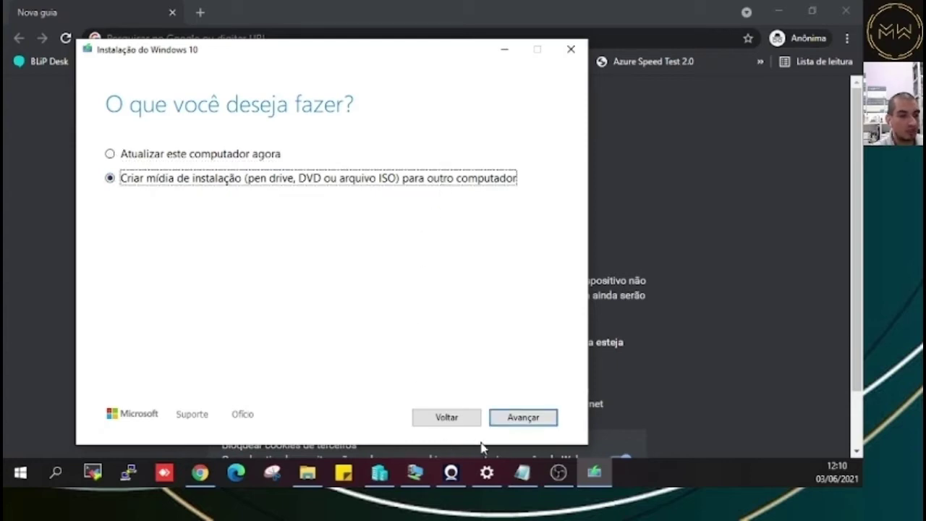
pyautogui.click(524, 420)
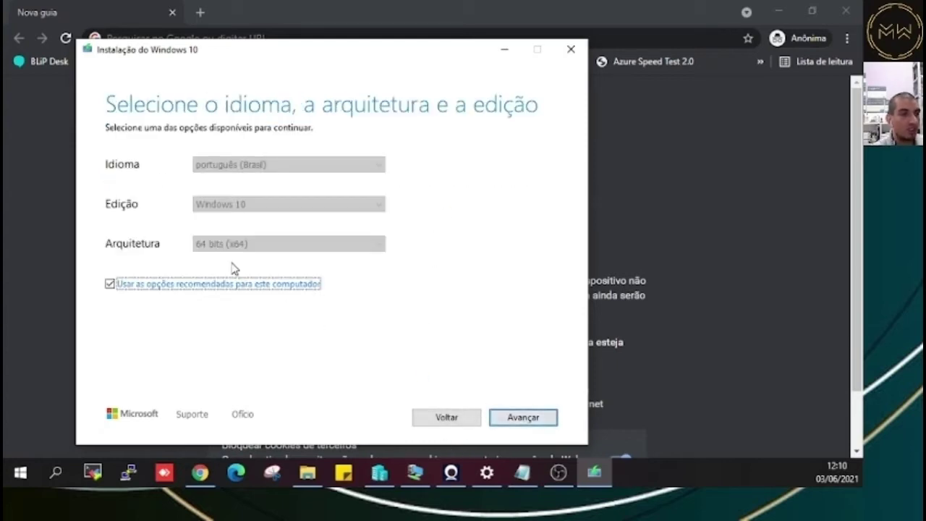
# Turn off the recommended options, keep português (Brasil) and Windows 10, and set the architecture to Ambas.
pyautogui.click(165, 284)
pyautogui.click(234, 245)
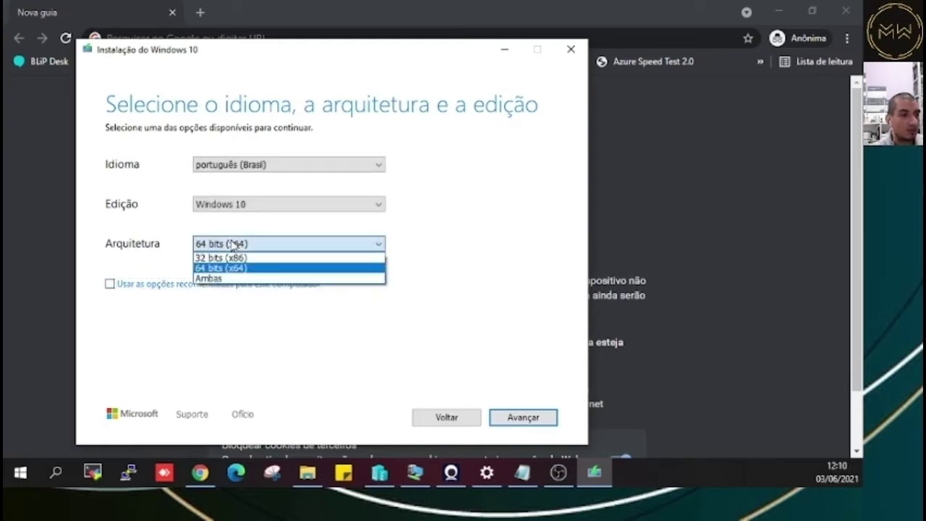
pyautogui.click(234, 244)
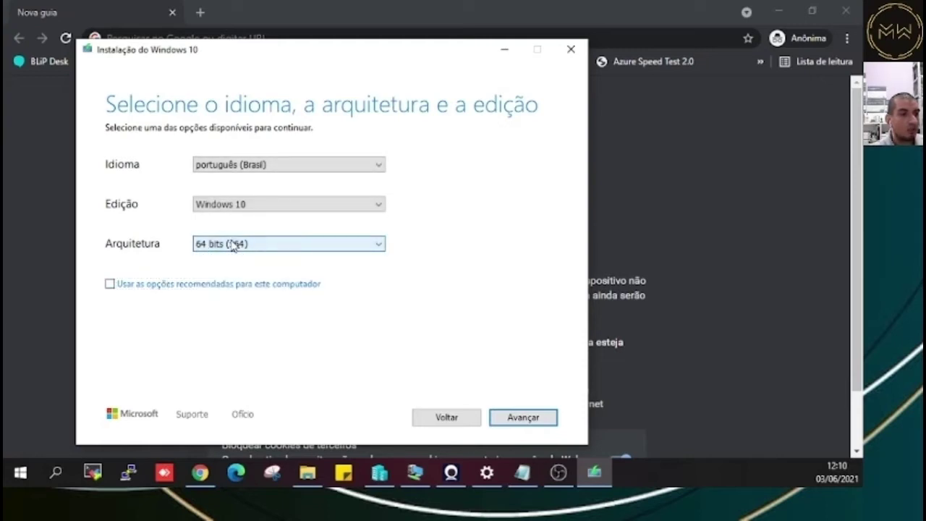
pyautogui.click(266, 166)
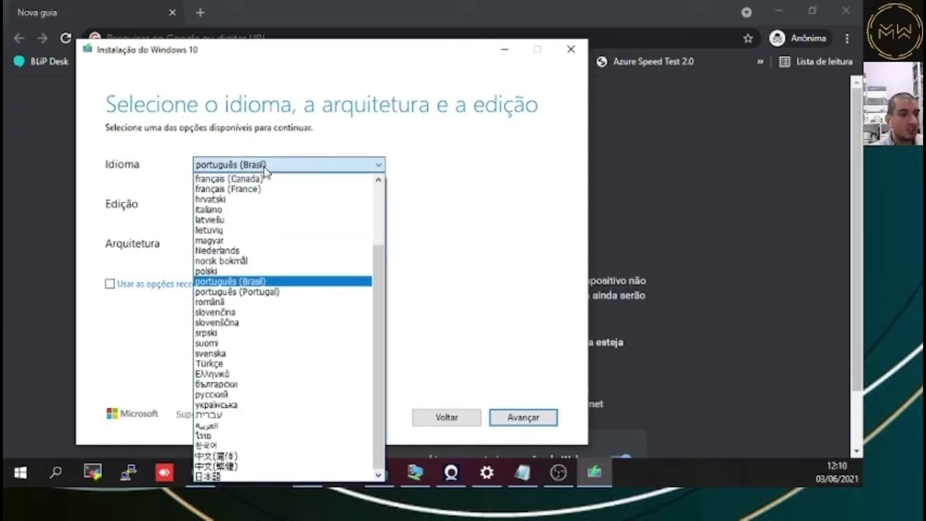
pyautogui.click(265, 167)
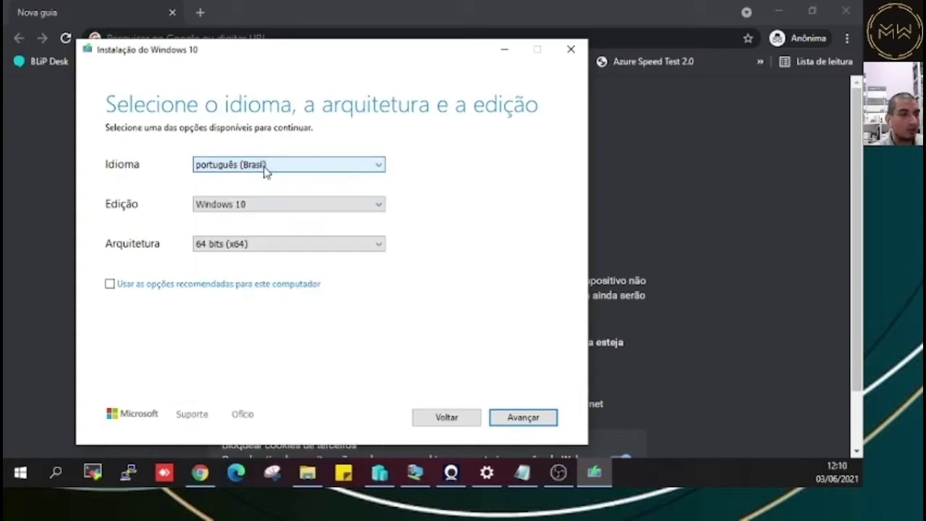
pyautogui.click(251, 207)
pyautogui.click(252, 206)
pyautogui.click(228, 245)
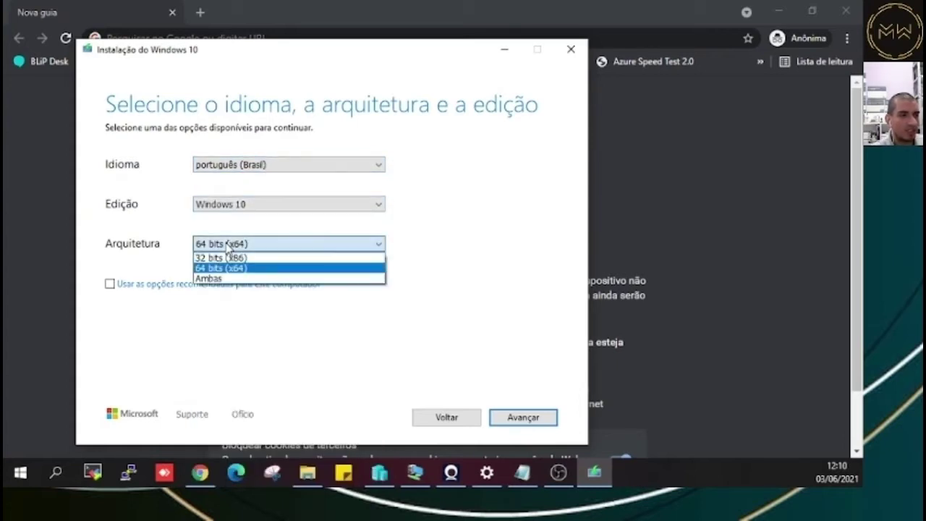
pyautogui.click(215, 281)
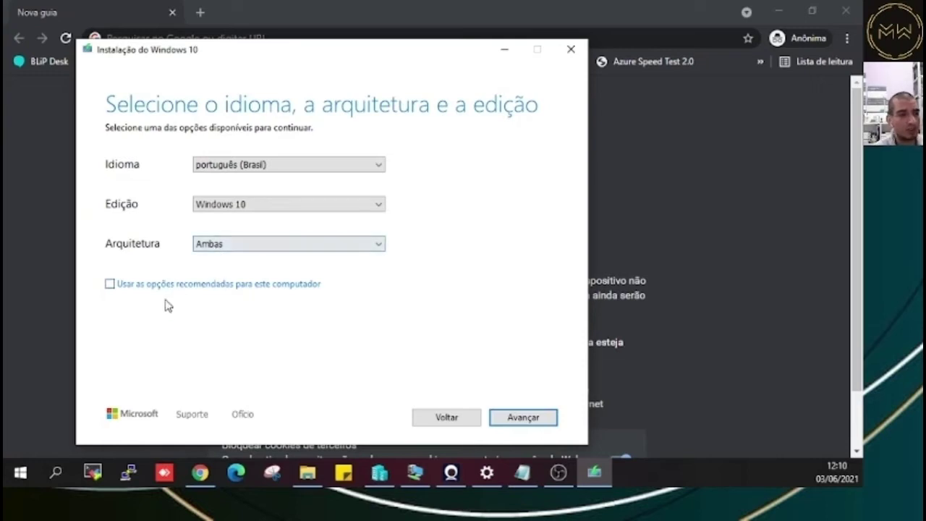
pyautogui.click(515, 420)
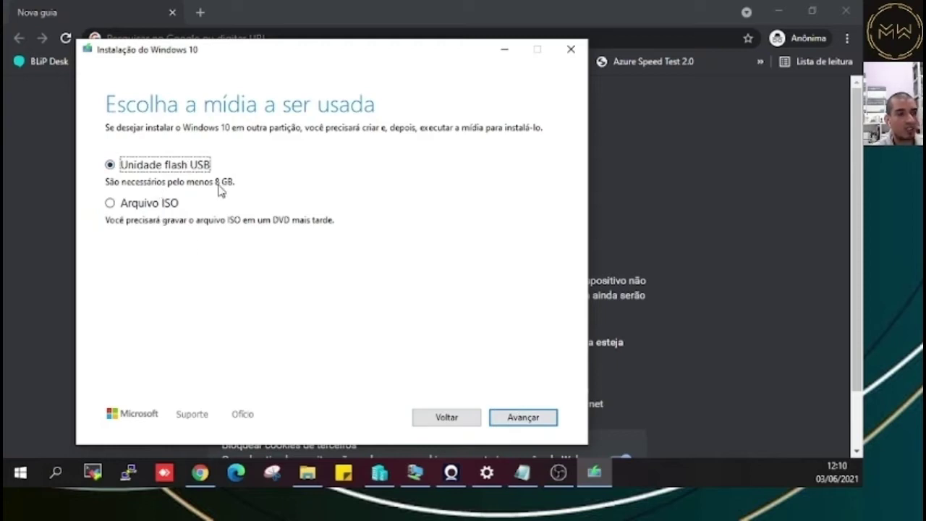
# Choose an ISO file as the installation media and save it as Windows10.iso in the ISO folder.
pyautogui.click(110, 205)
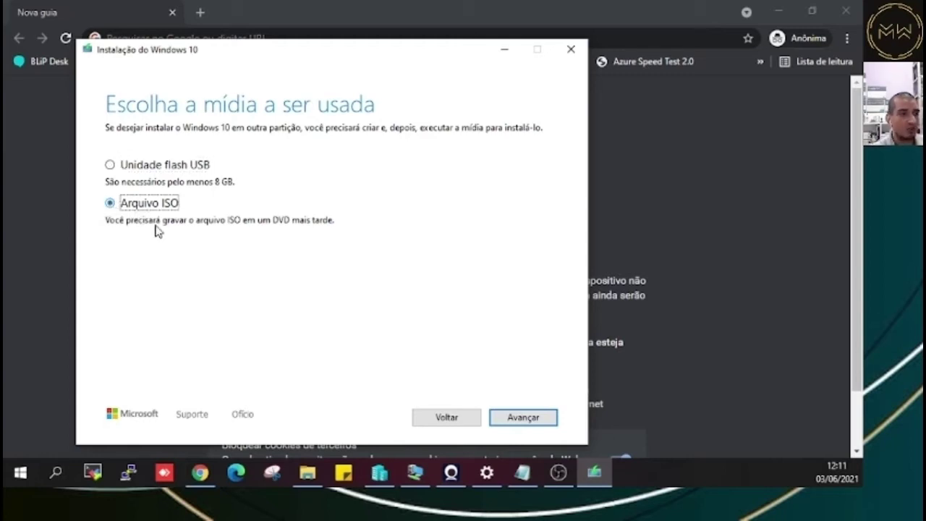
pyautogui.click(516, 425)
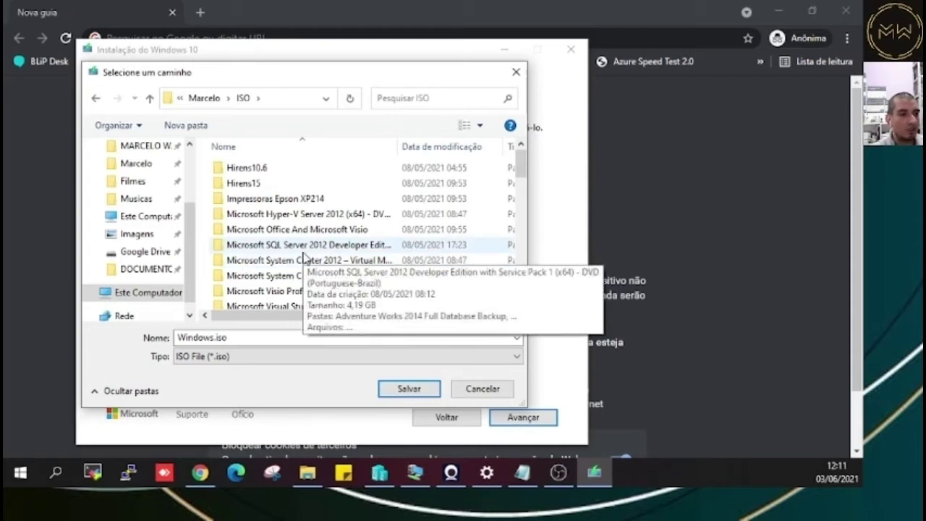
pyautogui.click(293, 100)
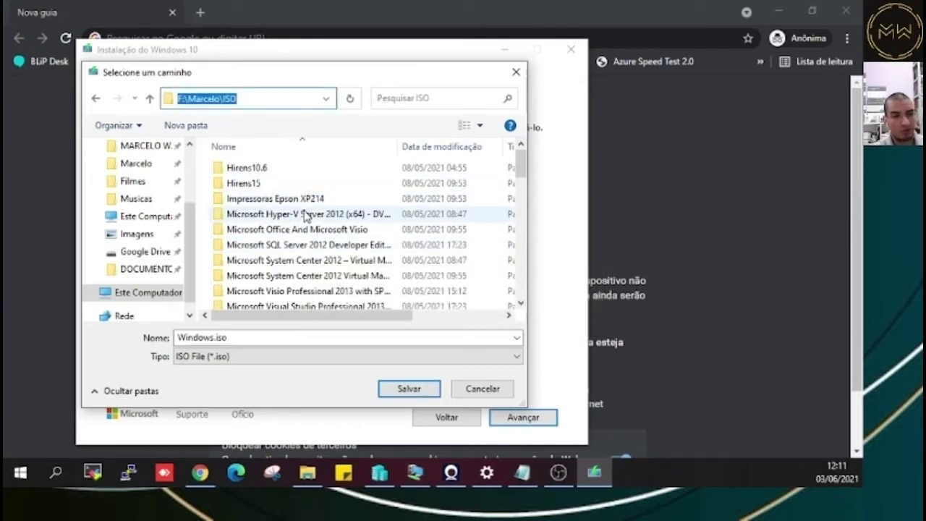
pyautogui.click(330, 337)
pyautogui.click(216, 337)
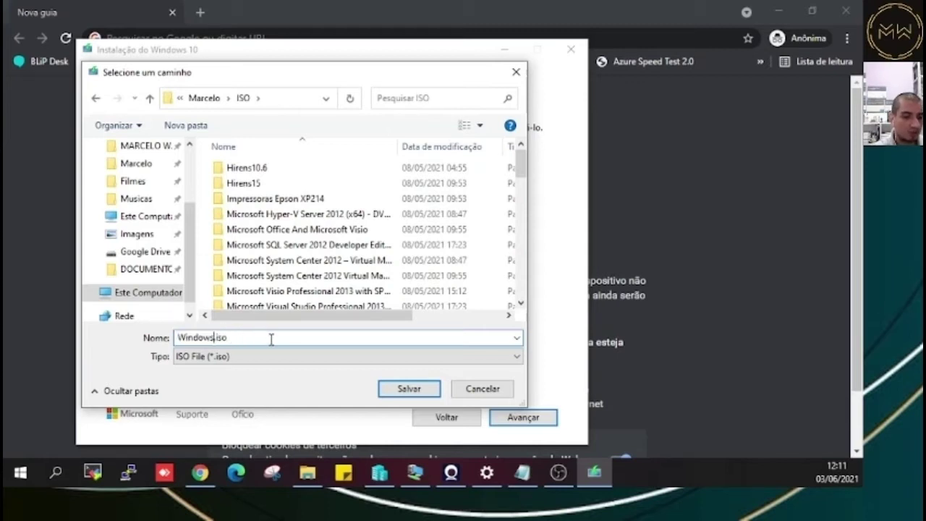
pyautogui.write('10')
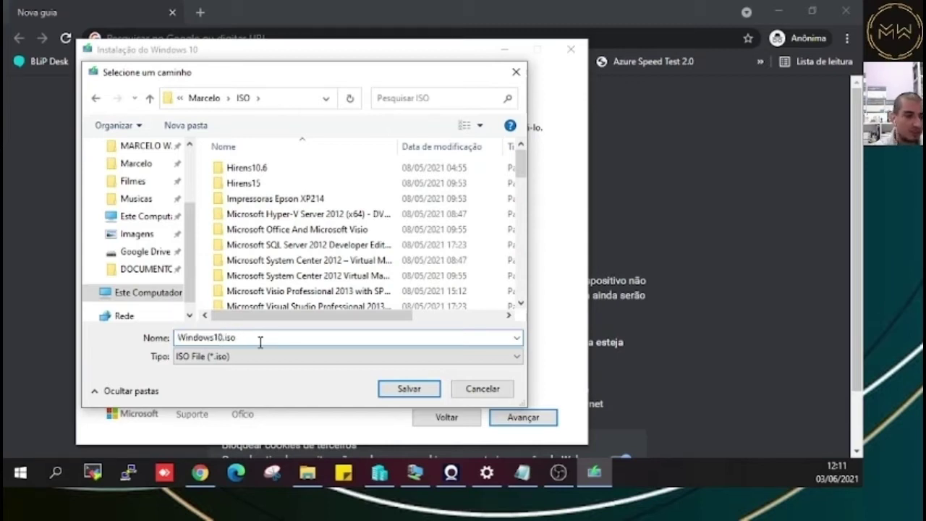
pyautogui.click(409, 390)
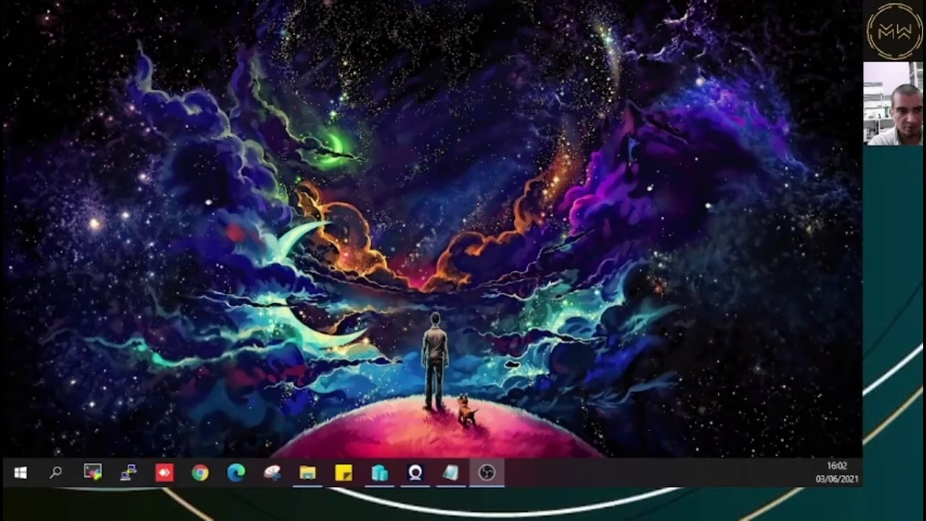
# Search for HYPER and switch to Hyper-V Manager (Gerenciador do Hyper-V).
pyautogui.click(20, 474)
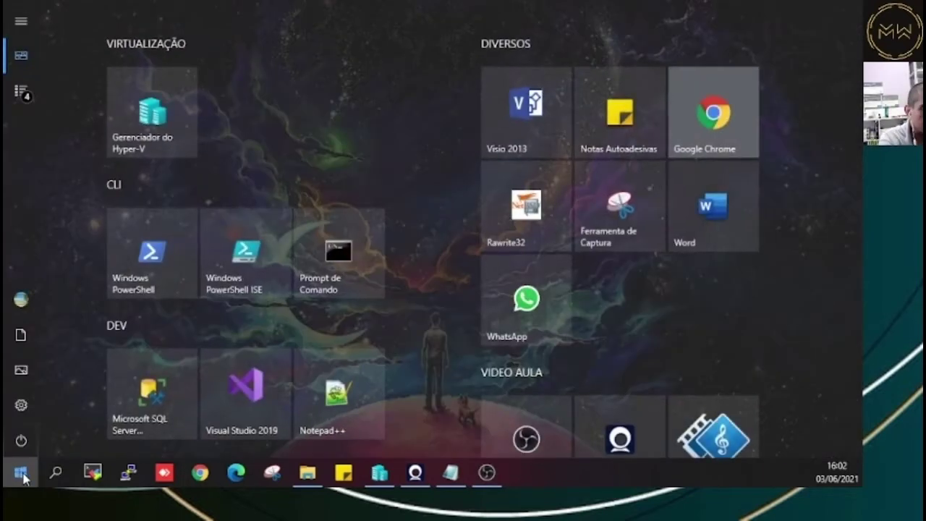
pyautogui.write('HYPER')
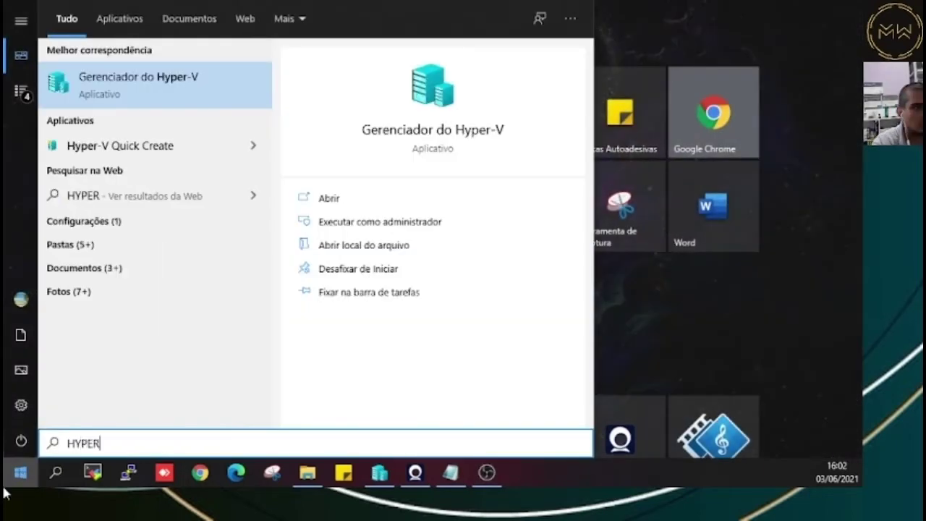
pyautogui.press('Return')
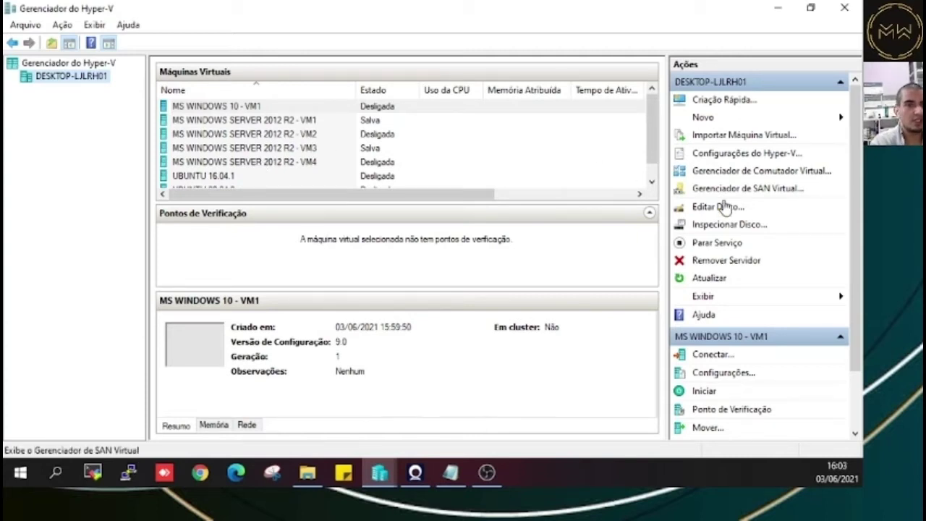
# Open the virtual switch manager and review the Particular and Externo switch types.
pyautogui.click(771, 176)
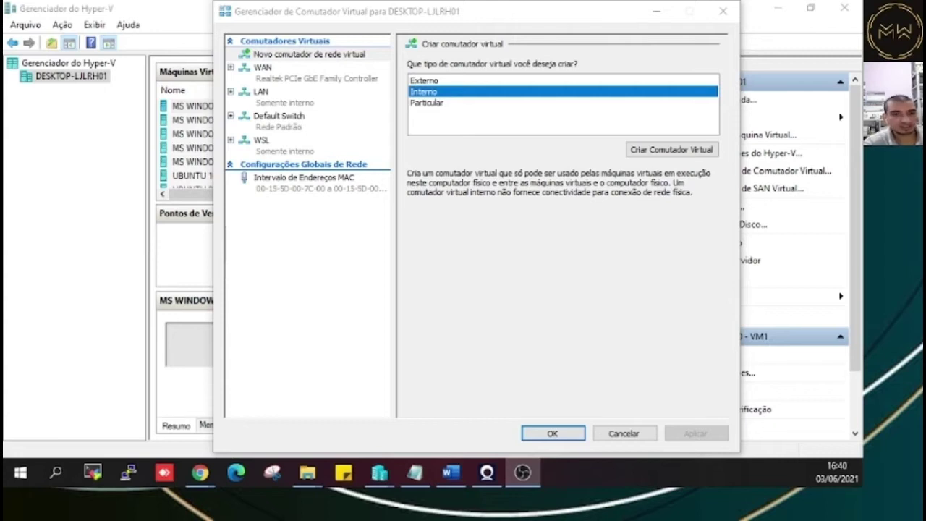
pyautogui.click(427, 103)
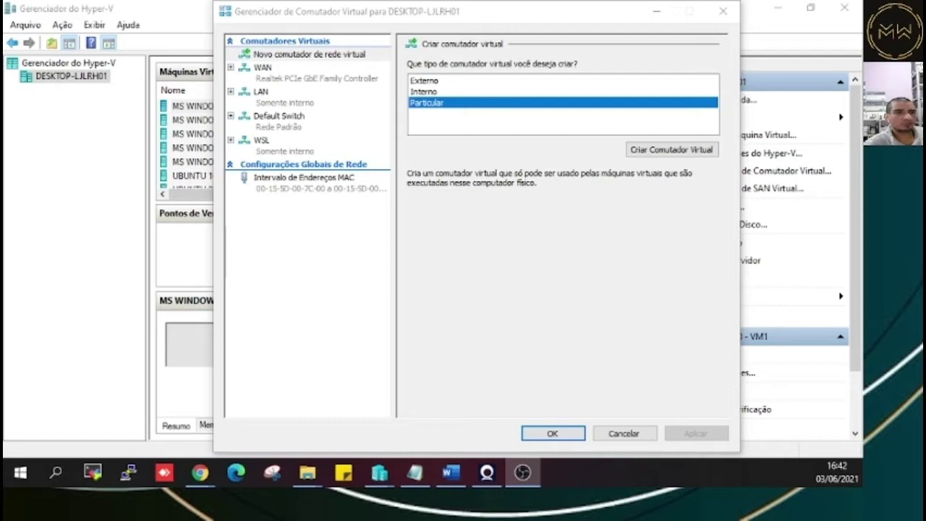
pyautogui.press('Up')
pyautogui.press('Up')
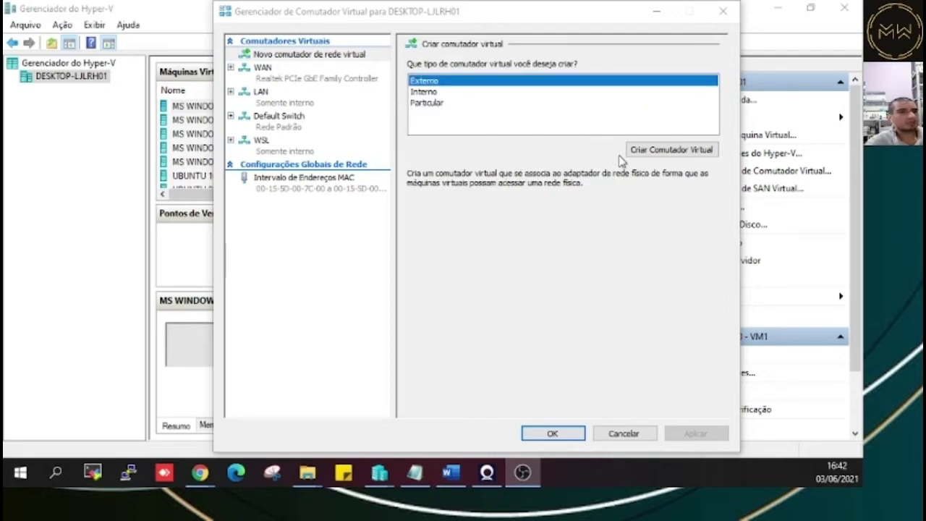
pyautogui.click(426, 85)
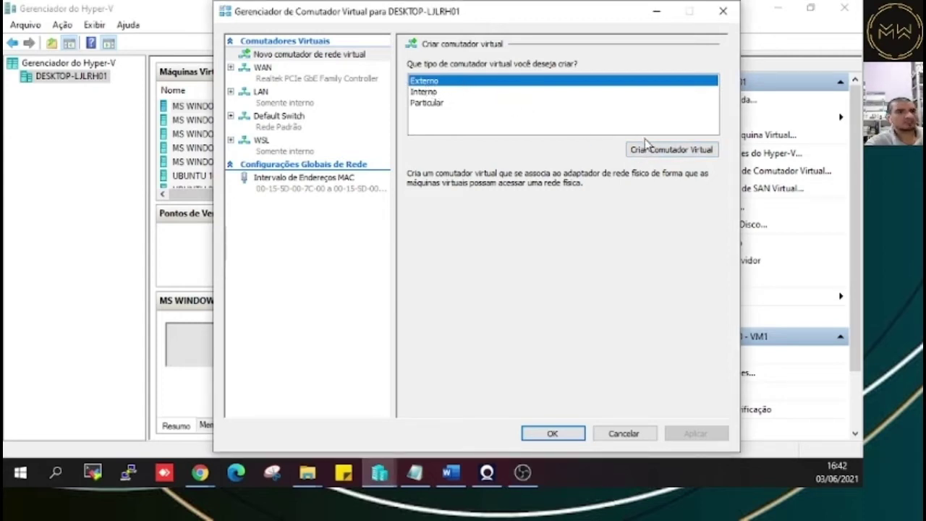
# Start a new external virtual switch and review its name and the network adapters available for the external connection.
pyautogui.click(660, 156)
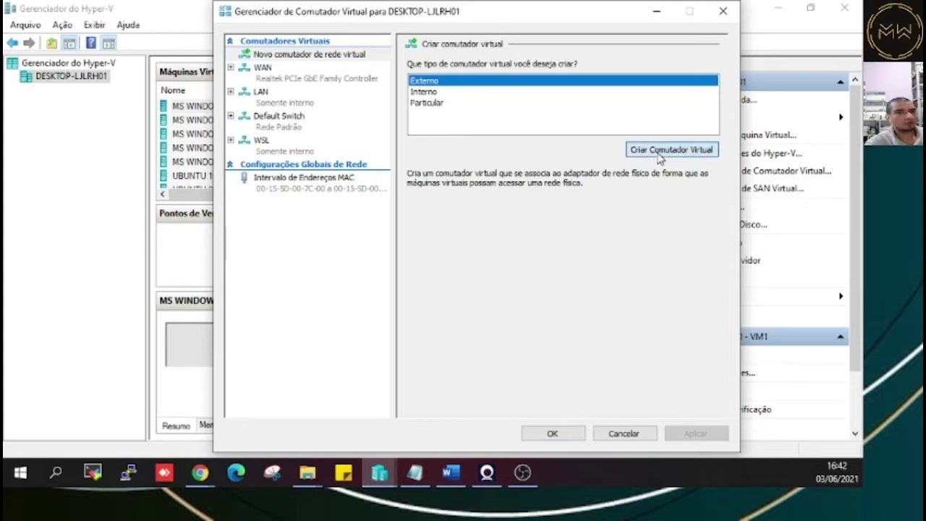
pyautogui.moveTo(502, 81); pyautogui.dragTo(388, 78)
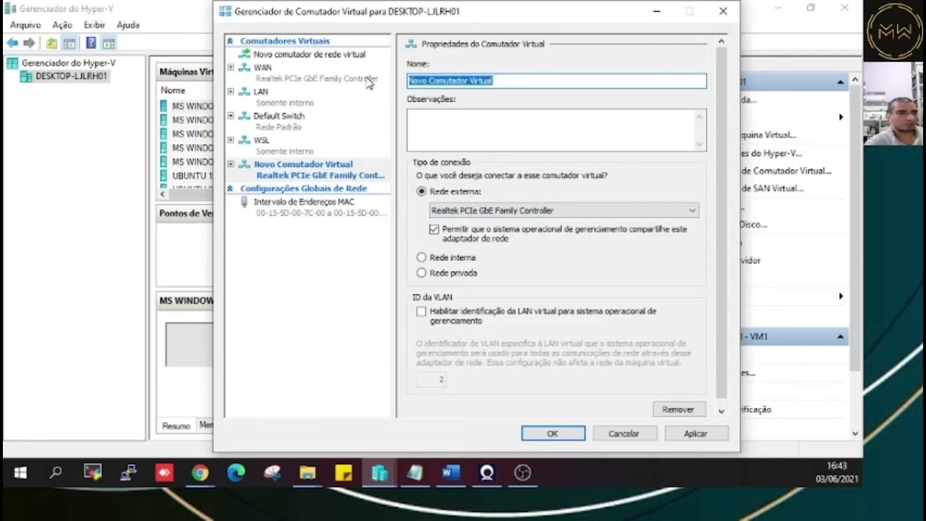
pyautogui.click(449, 212)
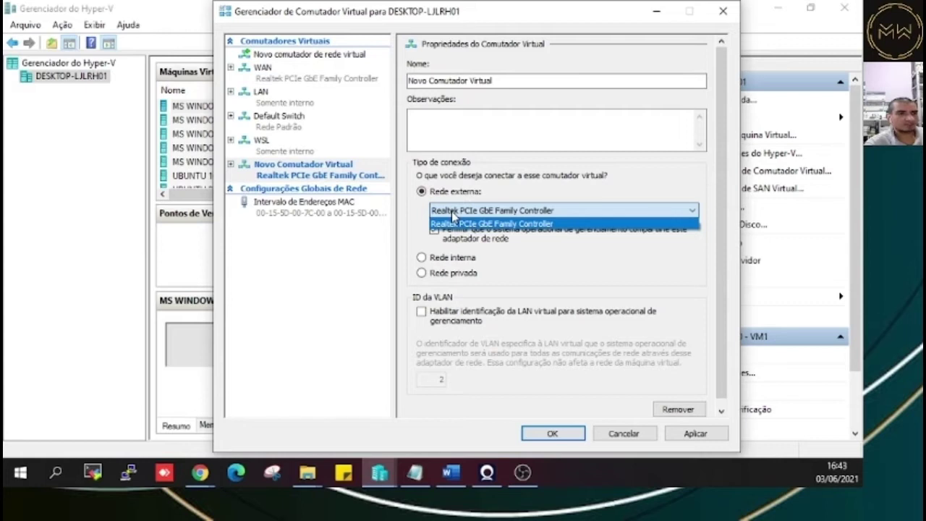
pyautogui.click(452, 211)
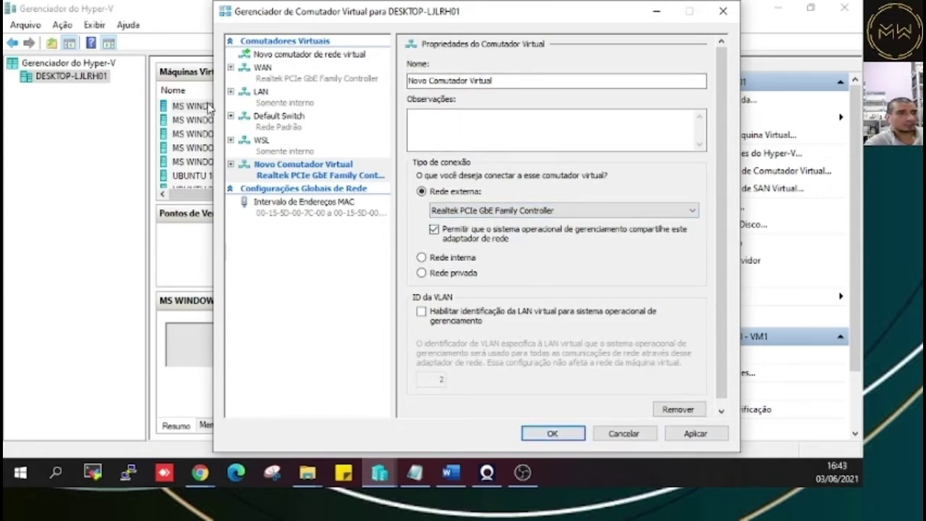
# Examine the connection settings of the existing WAN and LAN virtual switches.
pyautogui.click(272, 78)
pyautogui.click(271, 104)
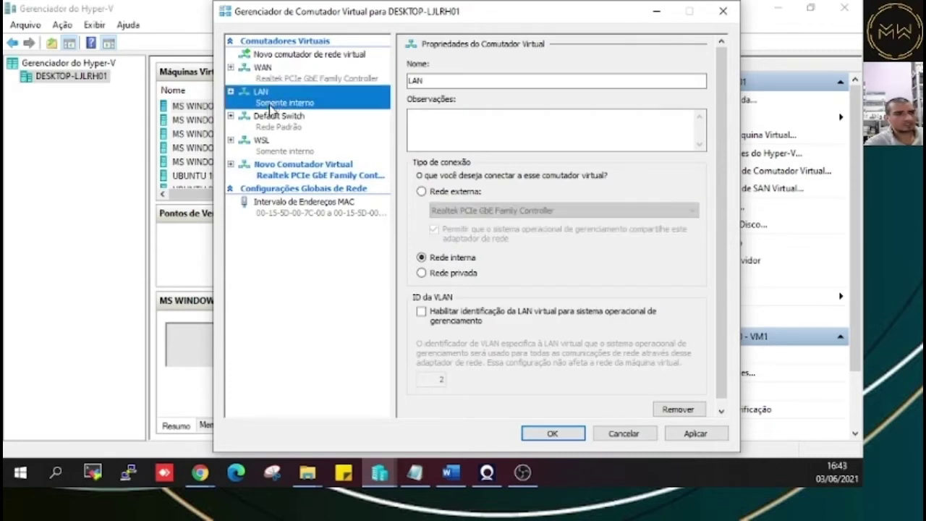
pyautogui.click(275, 76)
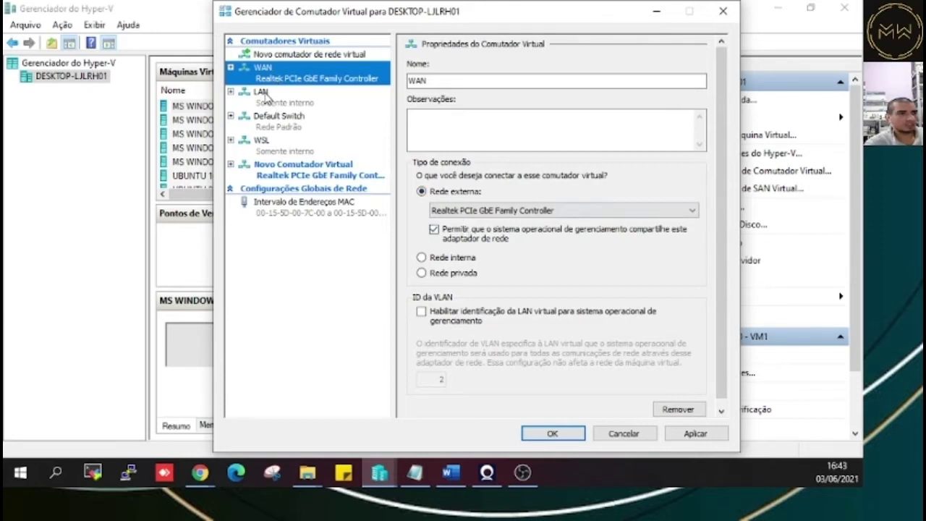
pyautogui.click(265, 97)
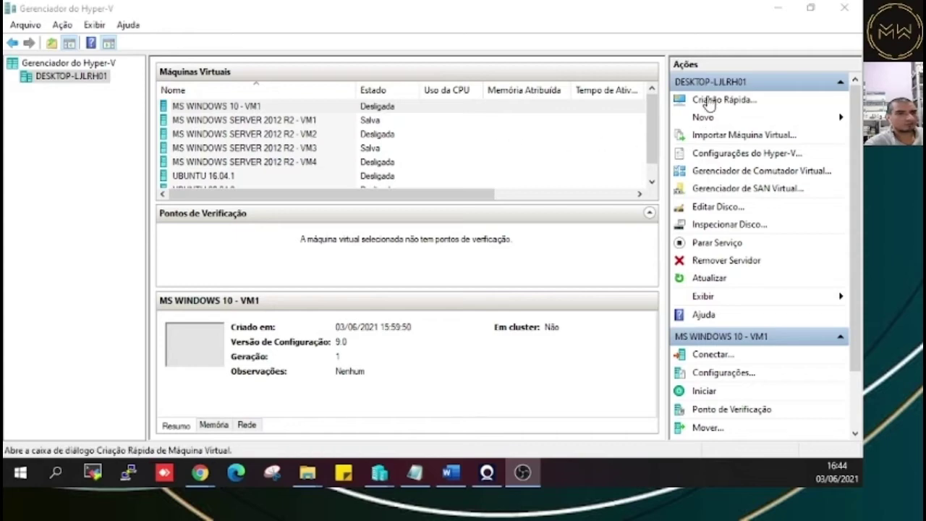
# Start a new virtual machine and name it MINHA VM, keeping the default storage location.
pyautogui.click(721, 126)
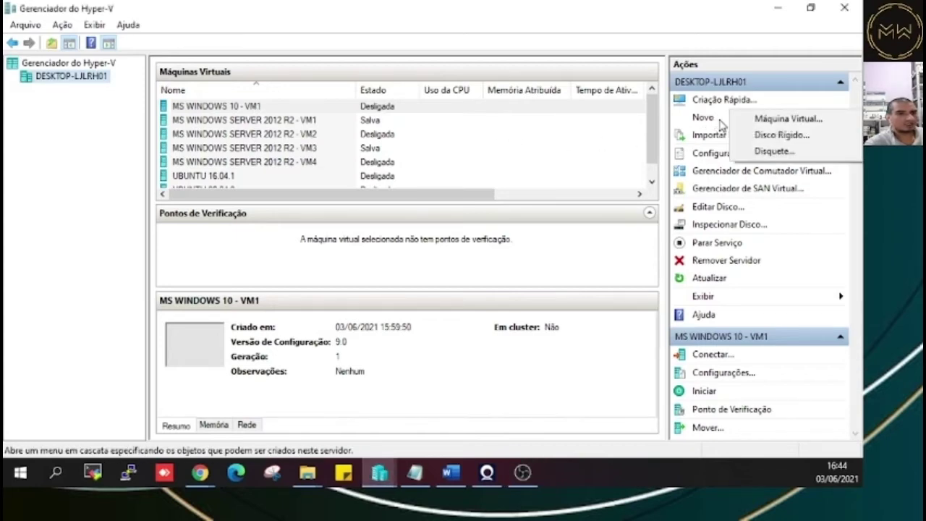
pyautogui.click(792, 119)
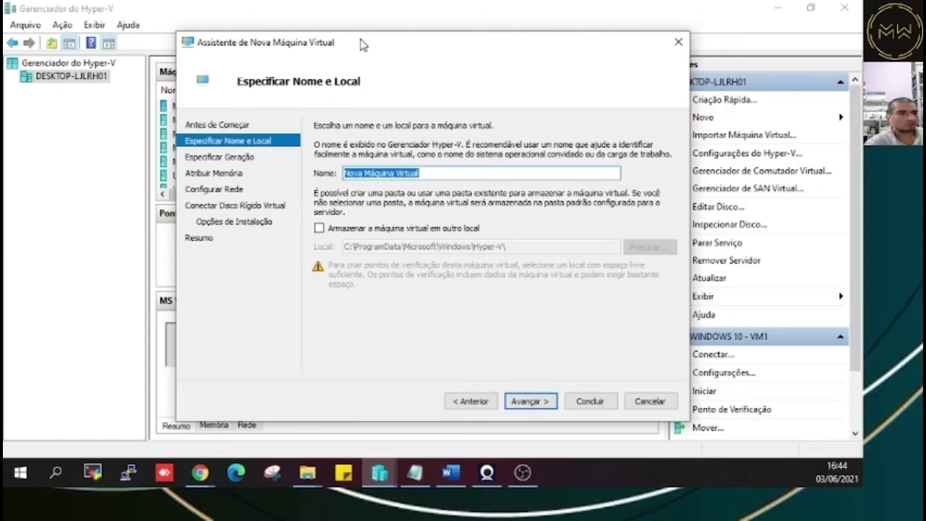
pyautogui.moveTo(362, 44); pyautogui.dragTo(472, 45)
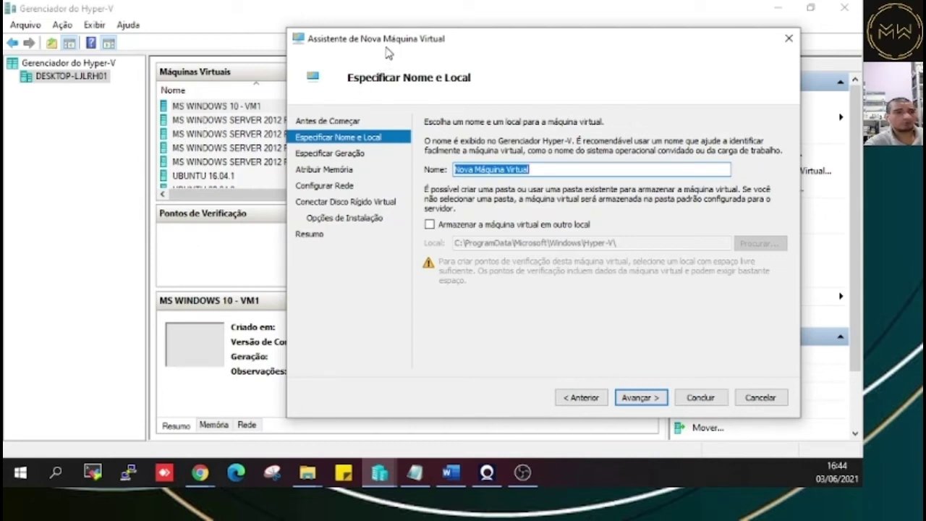
pyautogui.moveTo(391, 46); pyautogui.dragTo(444, 44)
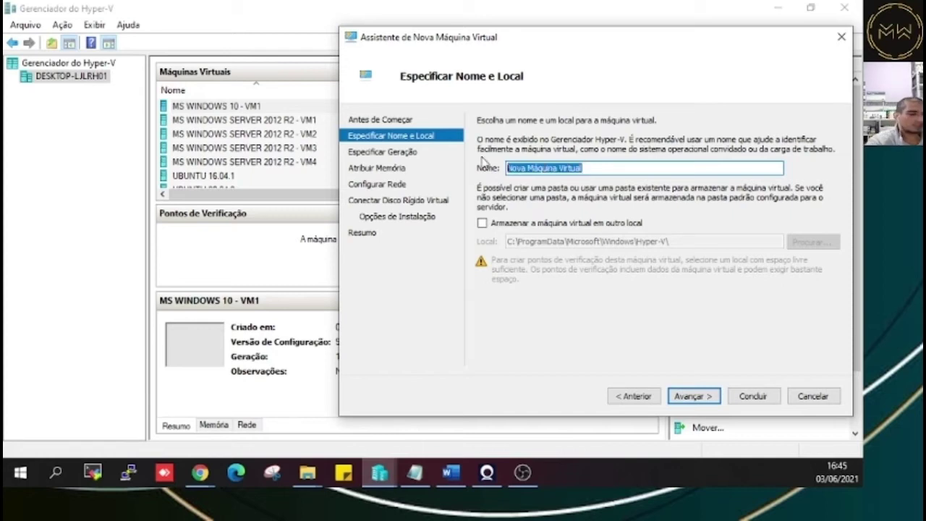
pyautogui.write('MINHA VM')
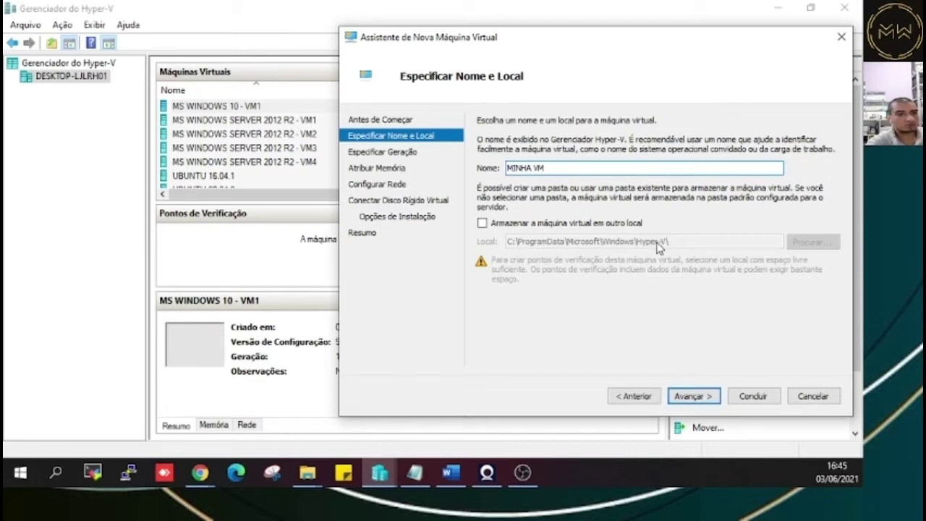
pyautogui.click(699, 402)
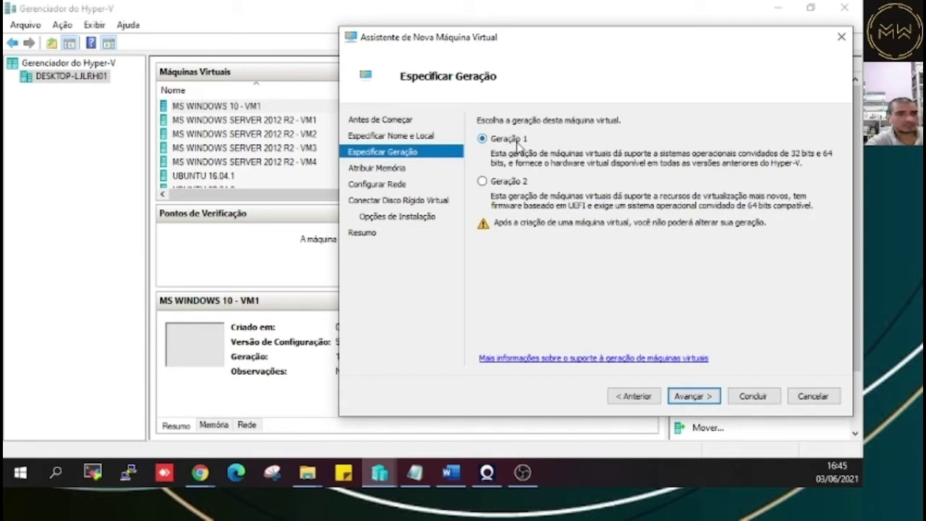
# Keep Geração 1 for the virtual machine and accept 1024 MB of startup memory with dynamic memory enabled.
pyautogui.click(706, 395)
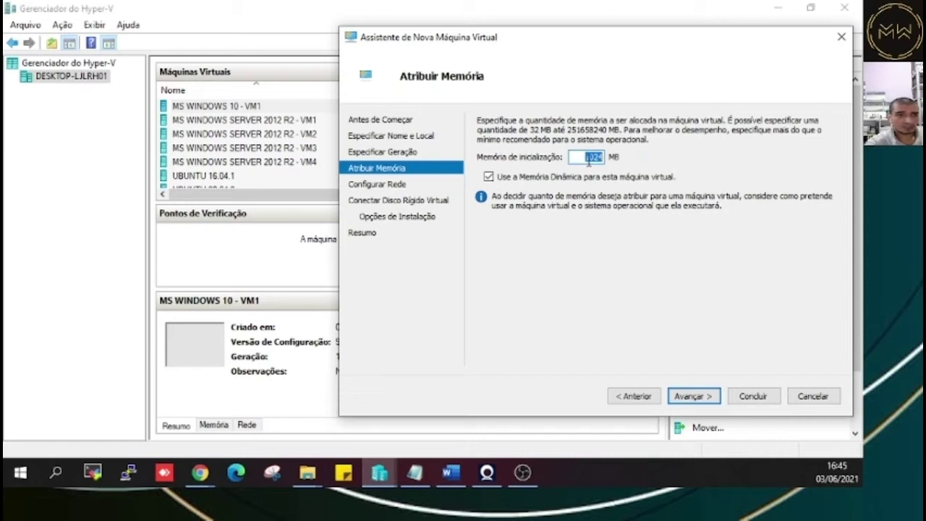
pyautogui.click(583, 157)
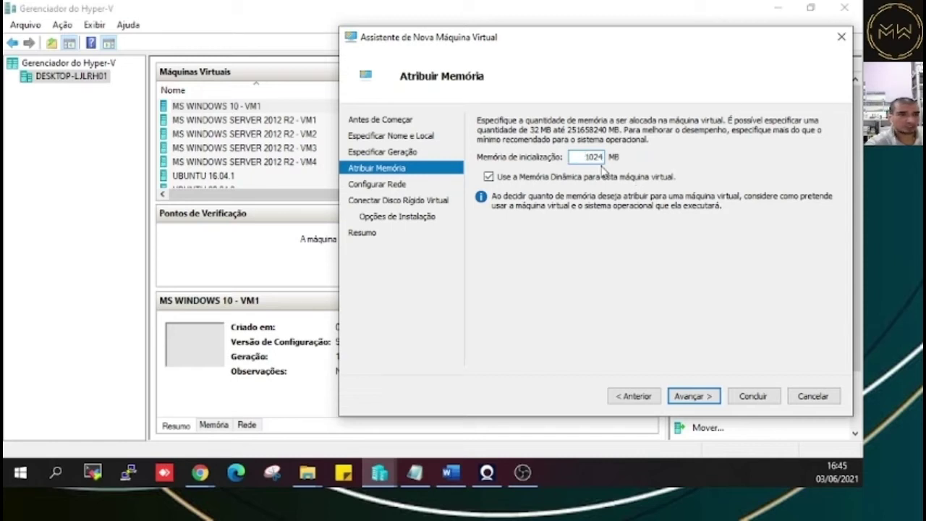
pyautogui.click(696, 404)
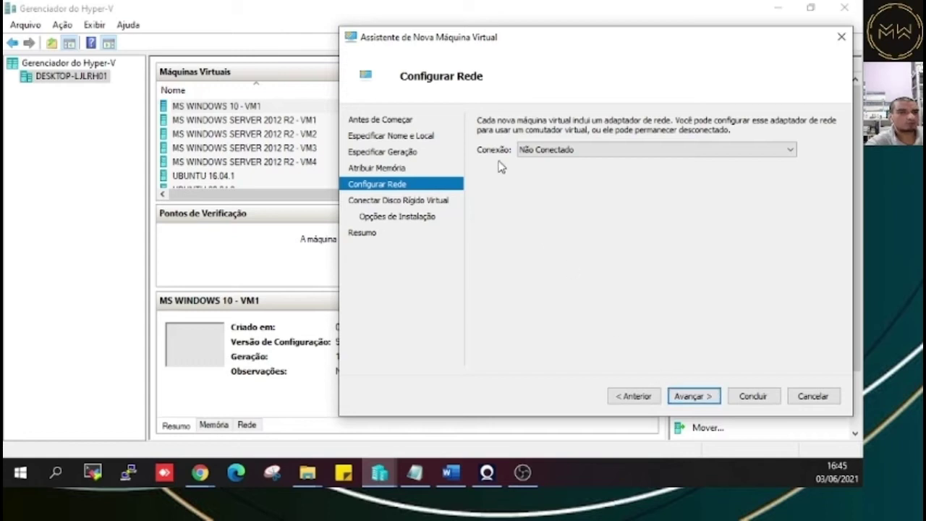
# Connect the virtual machine's network adapter to the WAN switch.
pyautogui.click(538, 153)
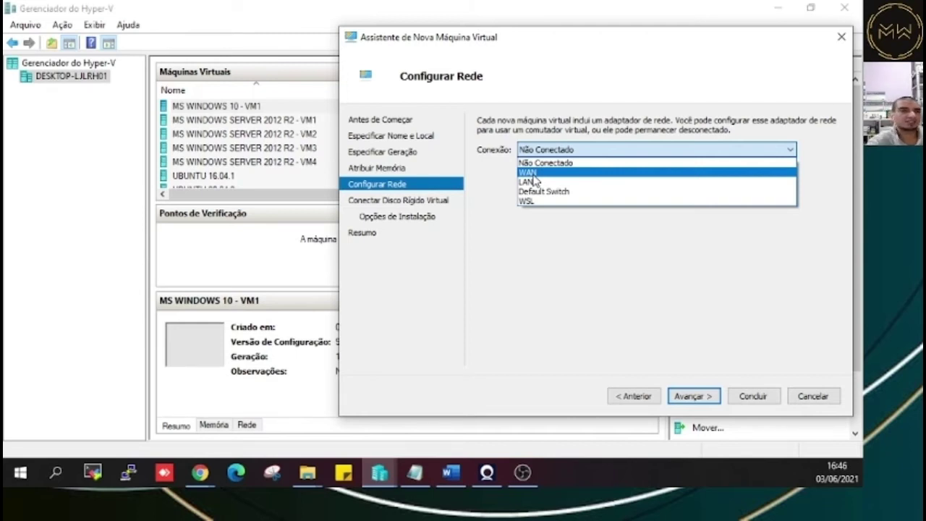
pyautogui.click(533, 175)
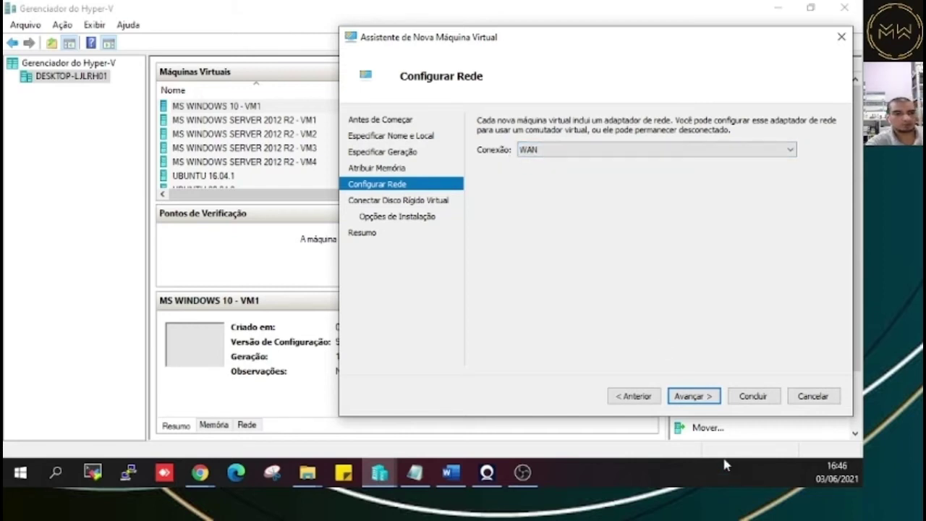
pyautogui.click(693, 398)
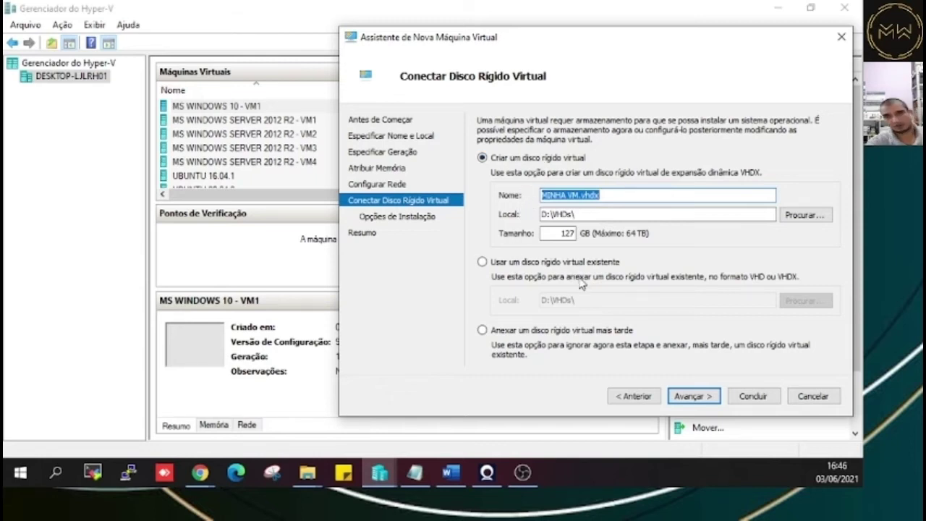
# Choose to create the virtual hard disk MINHA VM.vhdx in D:\VHDs\ with a size of 30 GB.
pyautogui.click(583, 333)
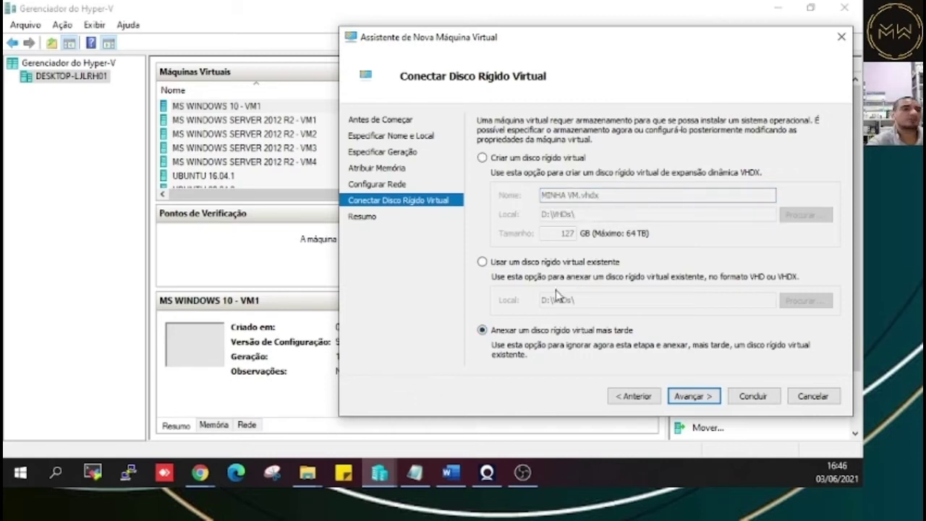
pyautogui.click(529, 159)
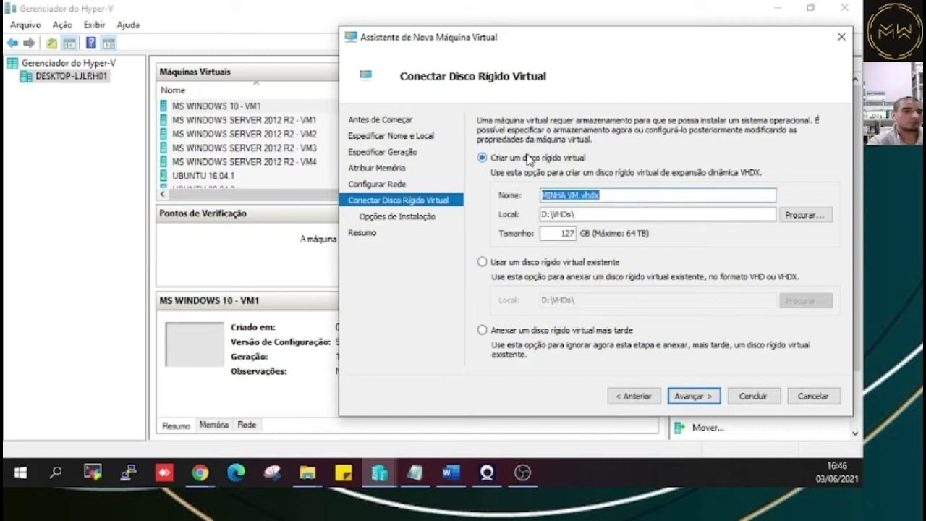
pyautogui.doubleClick(564, 233)
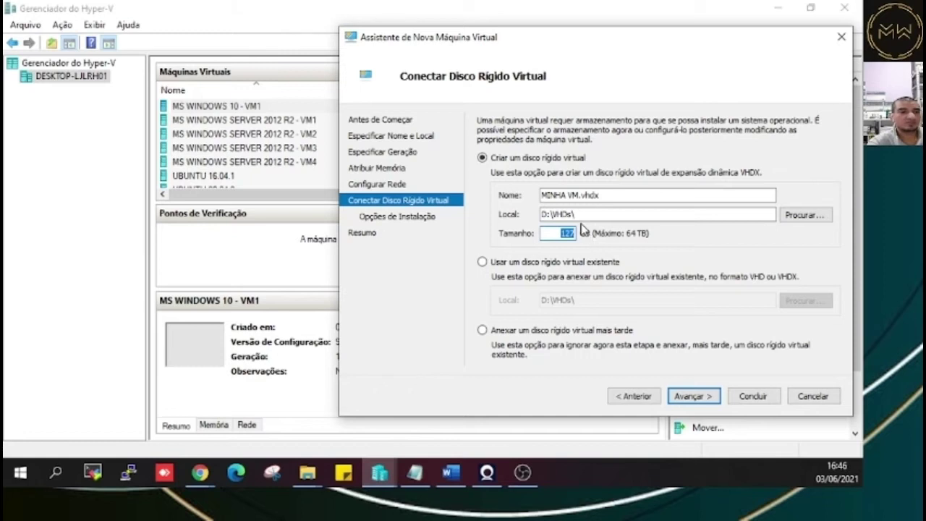
pyautogui.moveTo(577, 213); pyautogui.dragTo(495, 209)
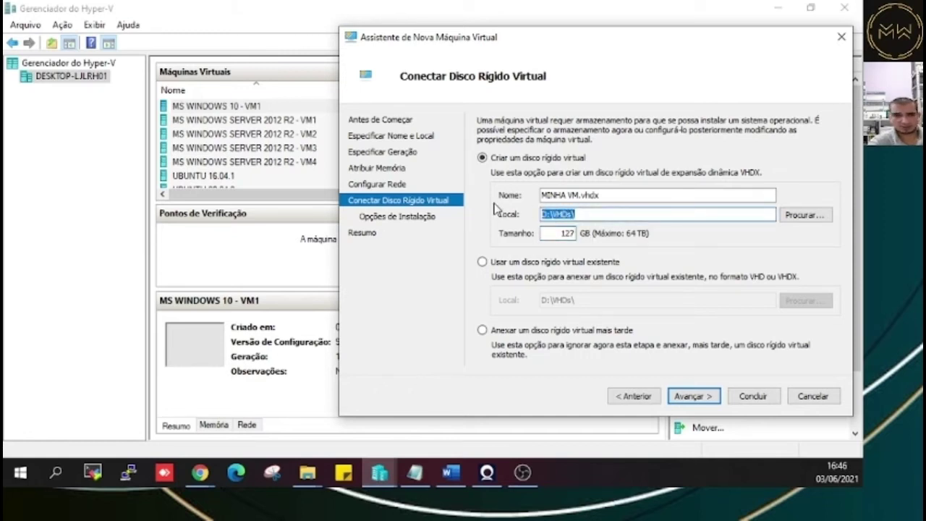
pyautogui.doubleClick(567, 233)
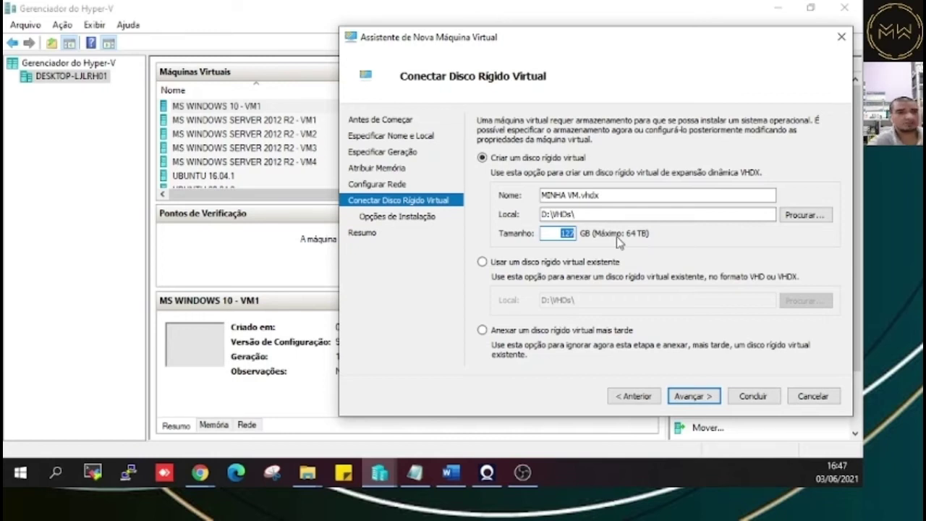
pyautogui.write('30')
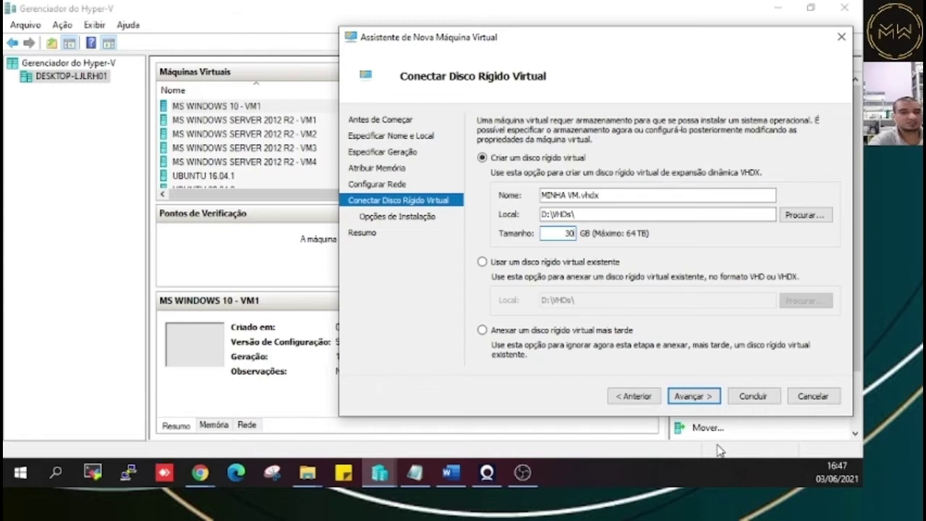
pyautogui.click(699, 397)
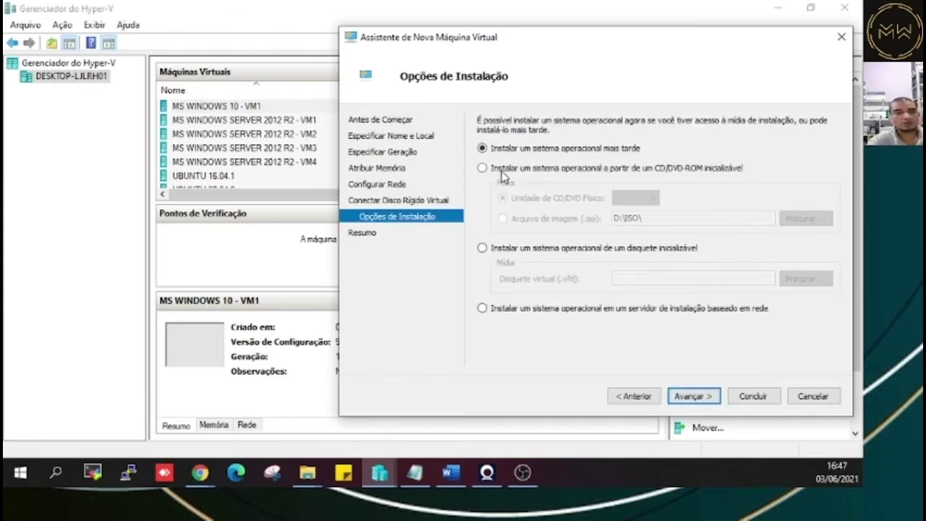
# Choose to install the operating system from the image file pt_windows_10_education_x64_dvd_6848165.iso in the Microsoft Windows 10 folder.
pyautogui.click(537, 170)
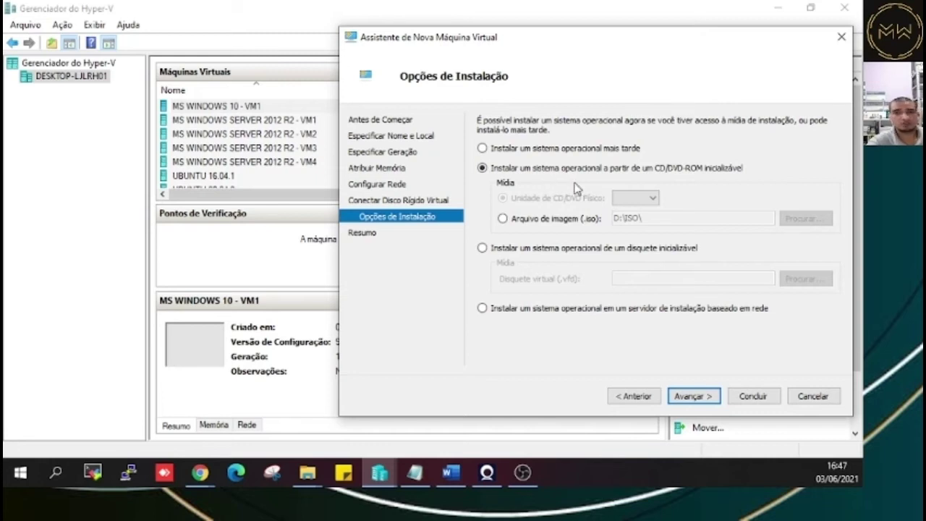
pyautogui.click(558, 220)
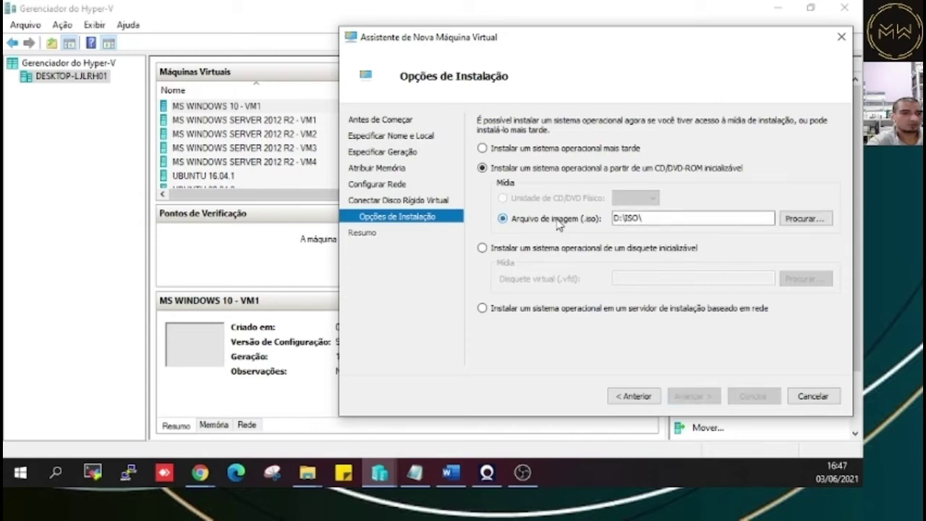
pyautogui.click(802, 218)
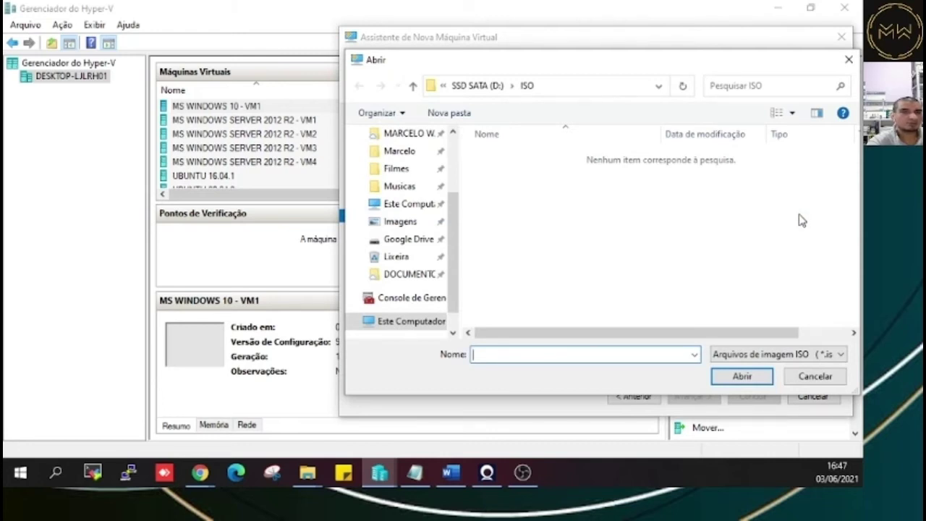
pyautogui.scroll(1, 384, 246)
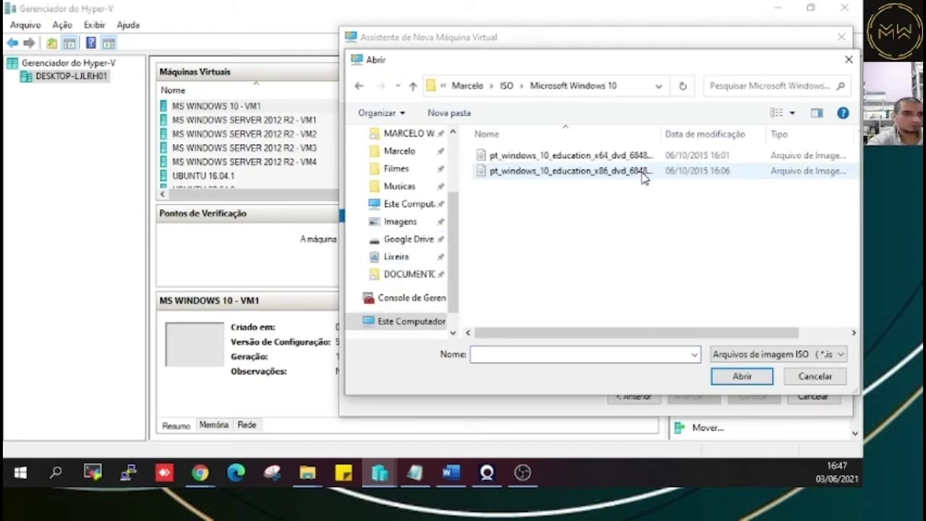
pyautogui.moveTo(660, 133); pyautogui.dragTo(693, 133)
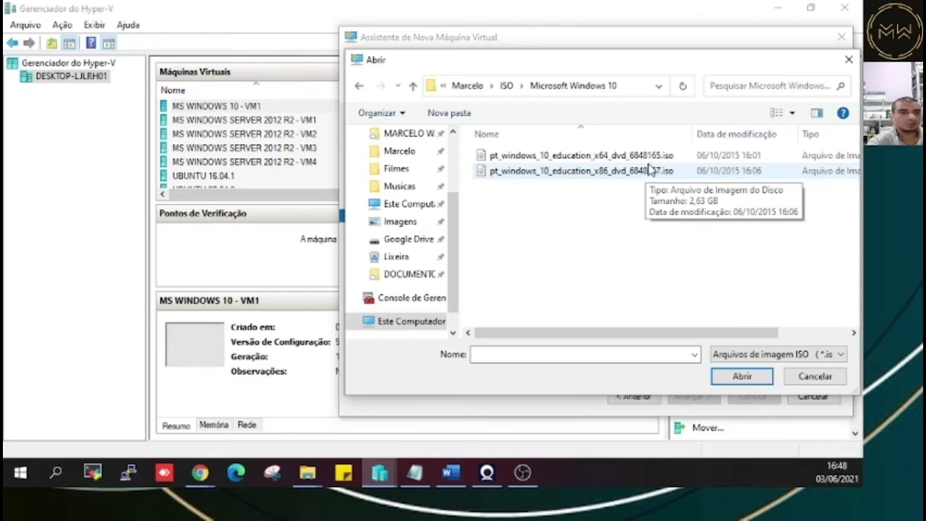
pyautogui.click(651, 157)
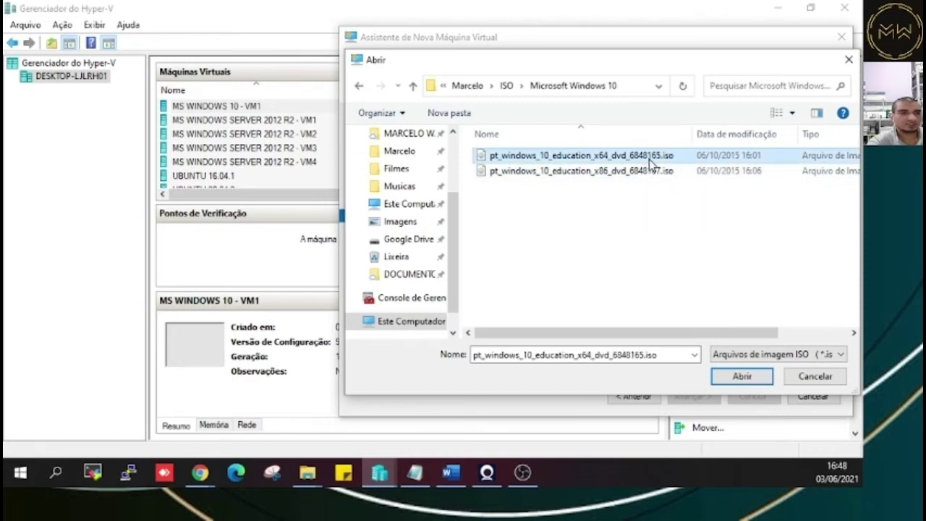
pyautogui.doubleClick(651, 161)
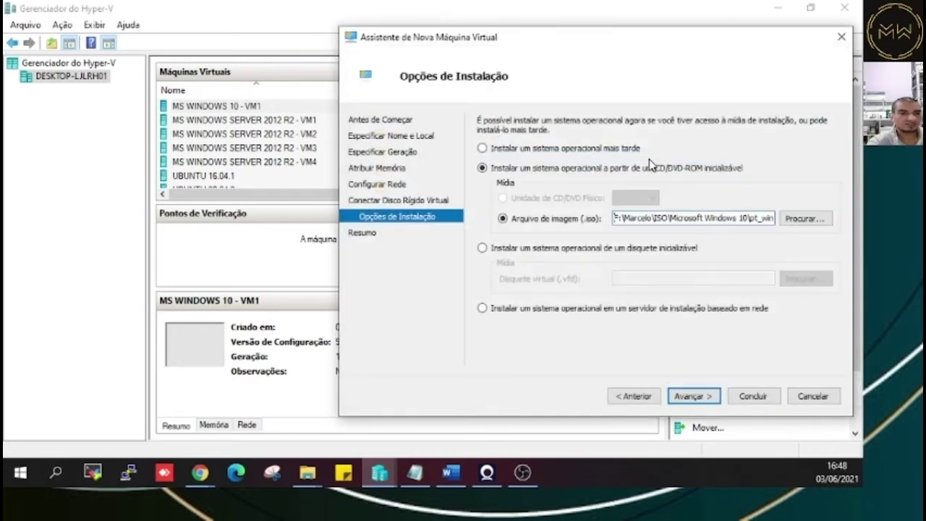
pyautogui.click(699, 400)
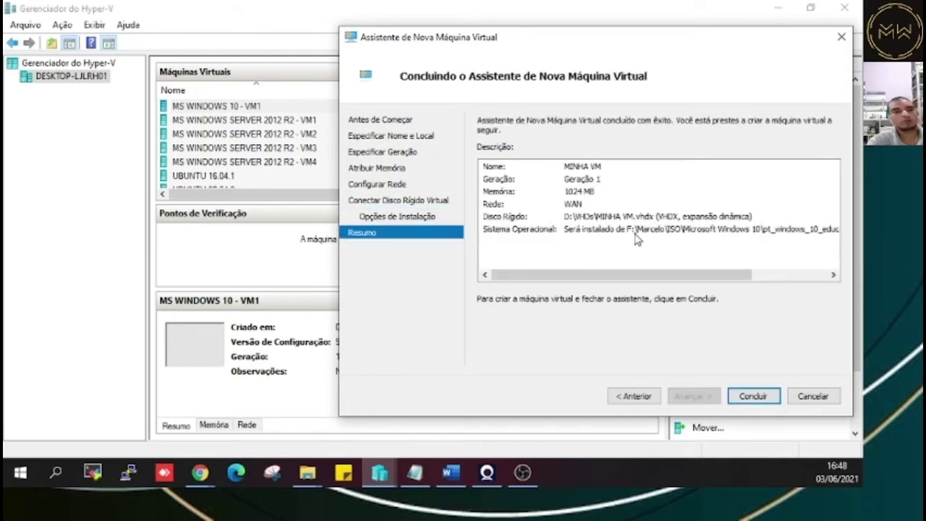
# Review the name, generation, memory, network, disk and operating system entries in the summary, and create the virtual machine.
pyautogui.click(583, 194)
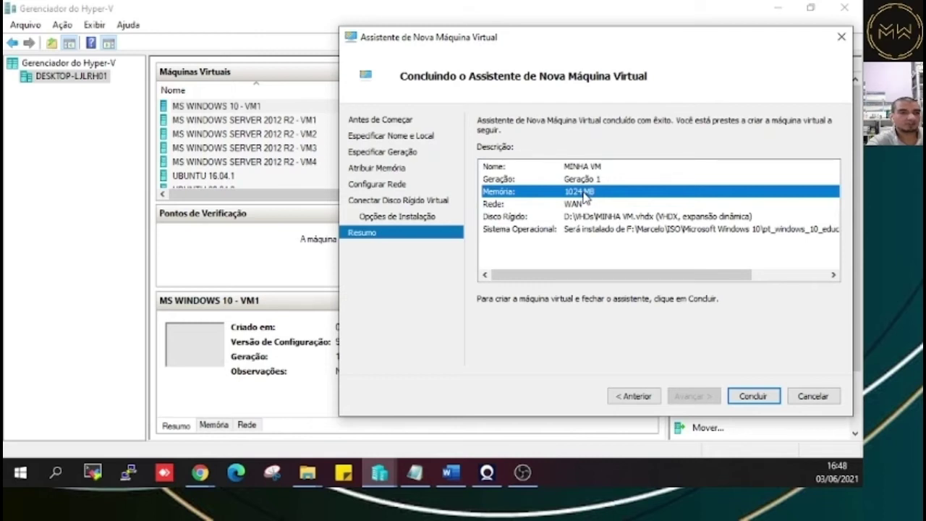
pyautogui.click(585, 181)
pyautogui.click(598, 167)
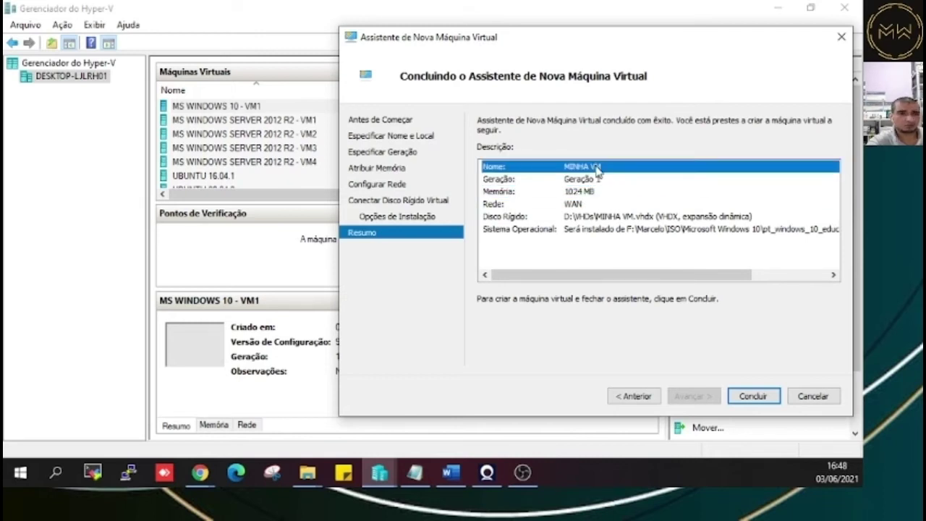
pyautogui.click(580, 206)
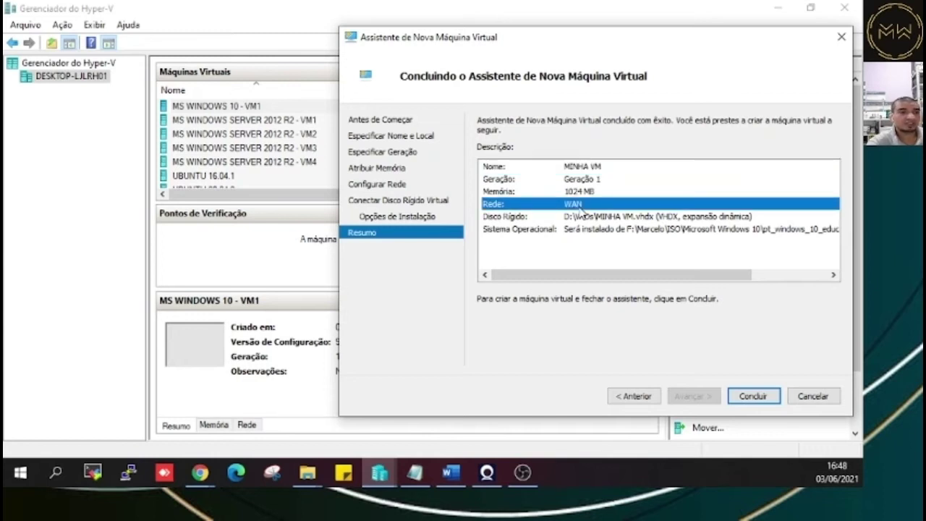
pyautogui.click(602, 218)
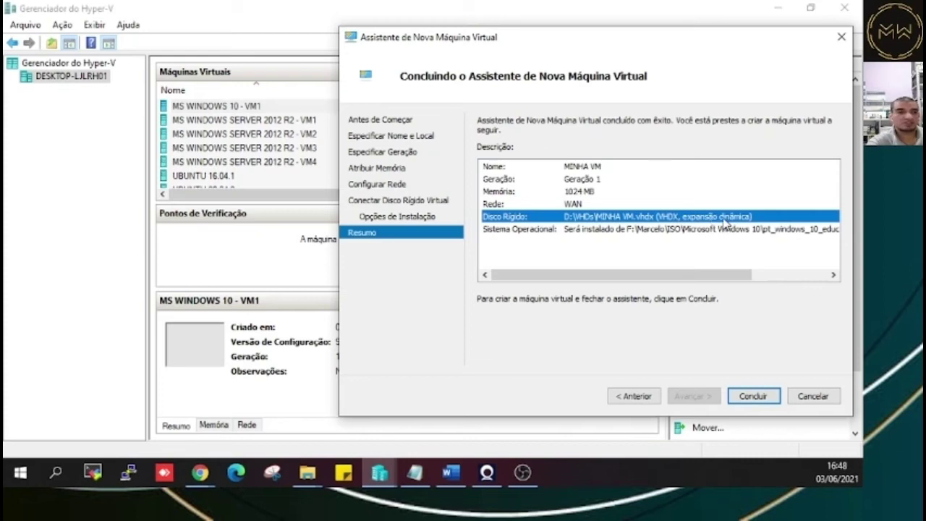
pyautogui.click(564, 231)
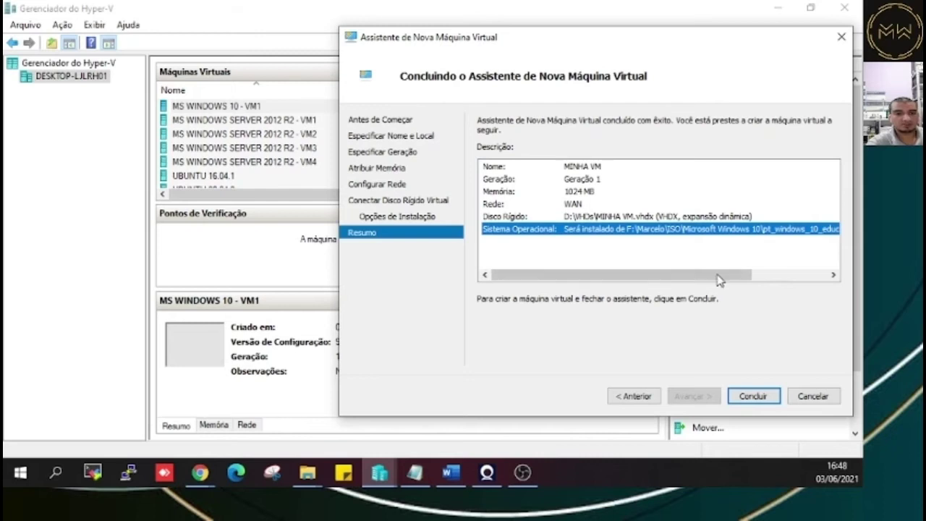
pyautogui.moveTo(719, 280); pyautogui.dragTo(783, 280)
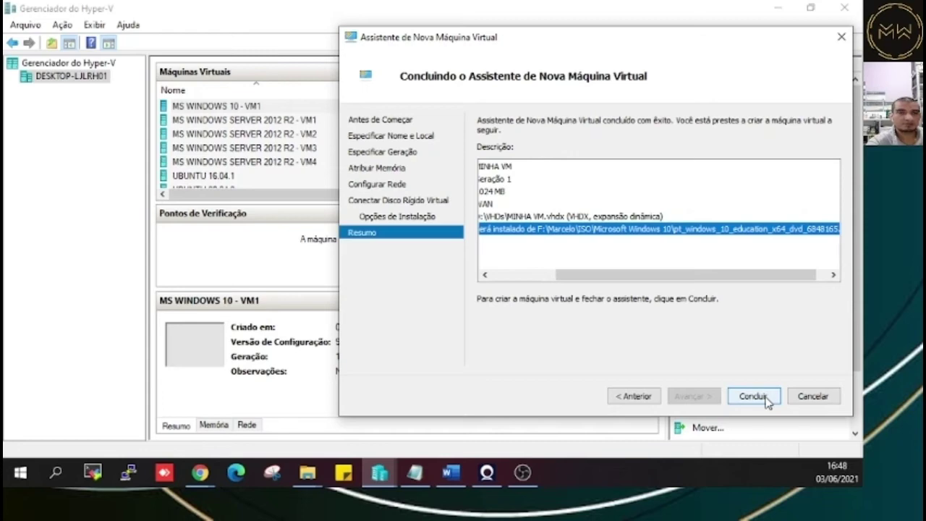
pyautogui.click(752, 397)
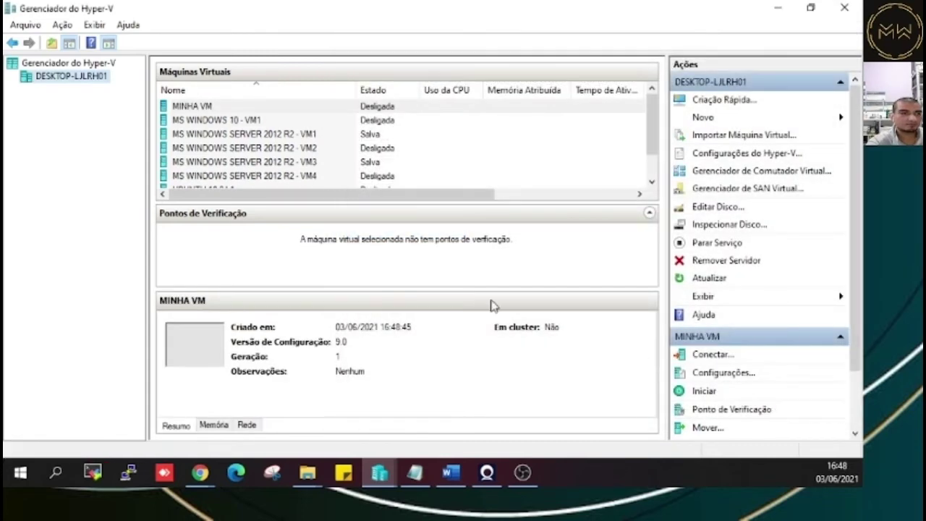
# Start the MINHA VM virtual machine.
pyautogui.click(210, 107)
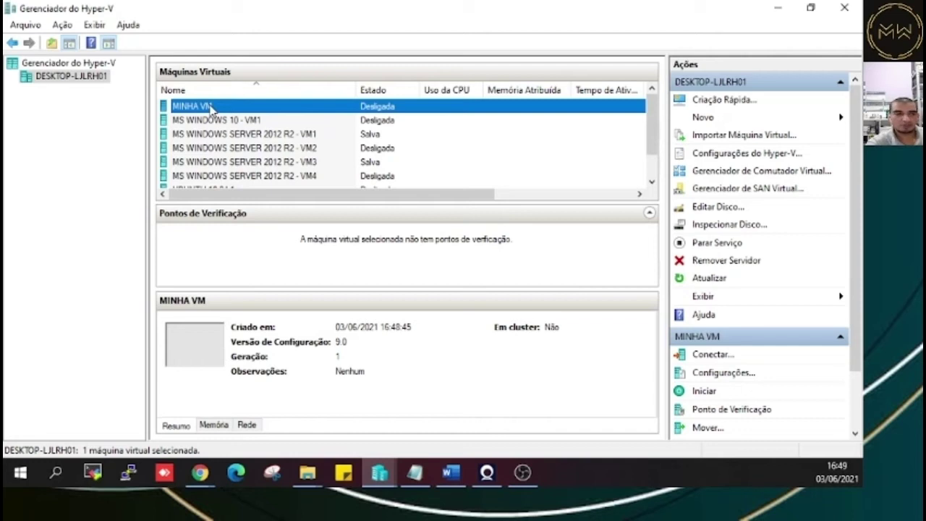
pyautogui.rightClick(211, 108)
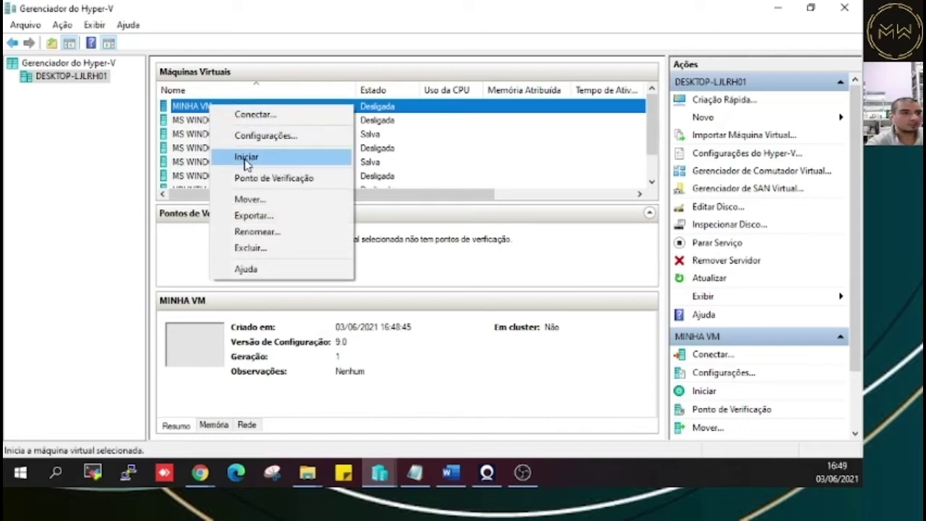
pyautogui.click(247, 158)
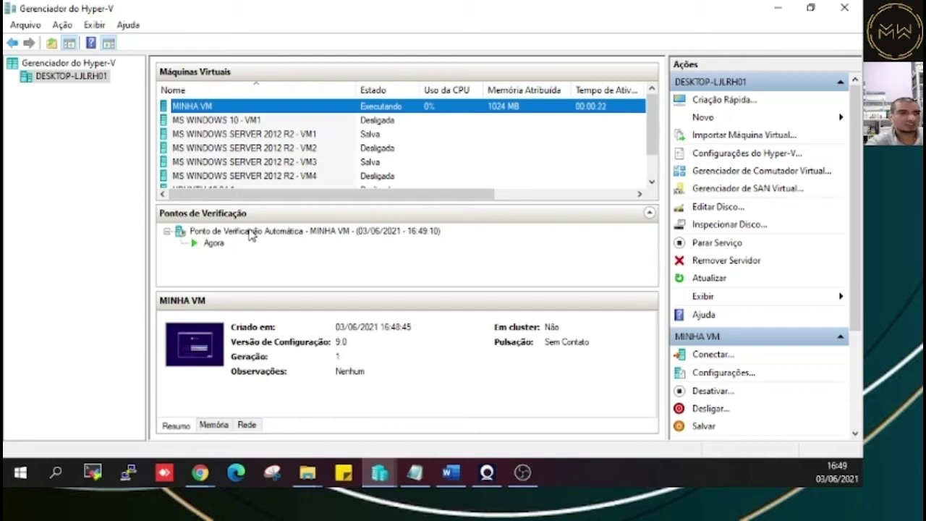
# Check the automatic checkpoint of MINHA VM, and open the virtual machine's connection window in full screen.
pyautogui.click(250, 231)
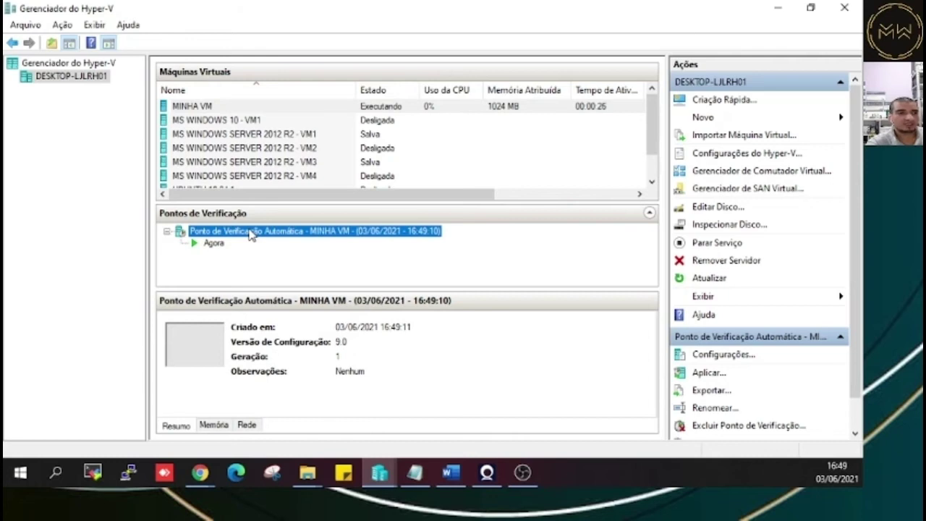
pyautogui.click(208, 109)
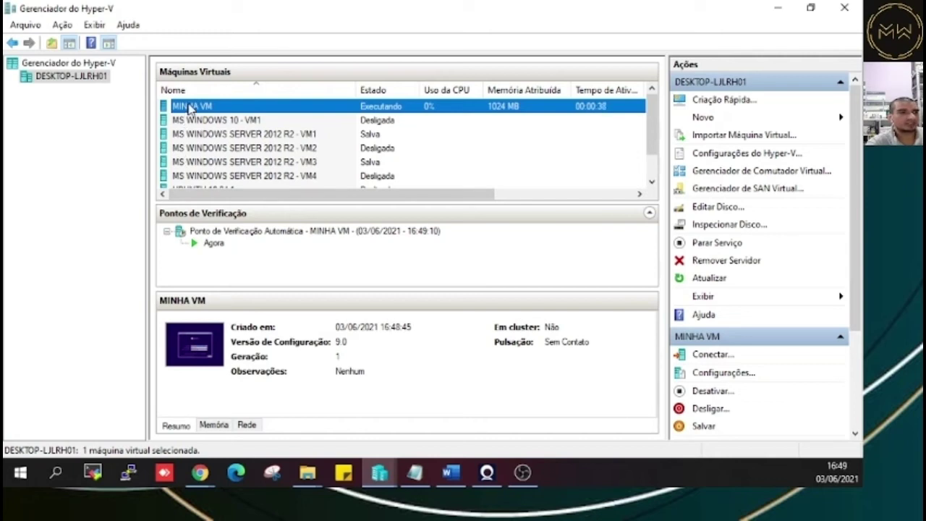
pyautogui.doubleClick(192, 107)
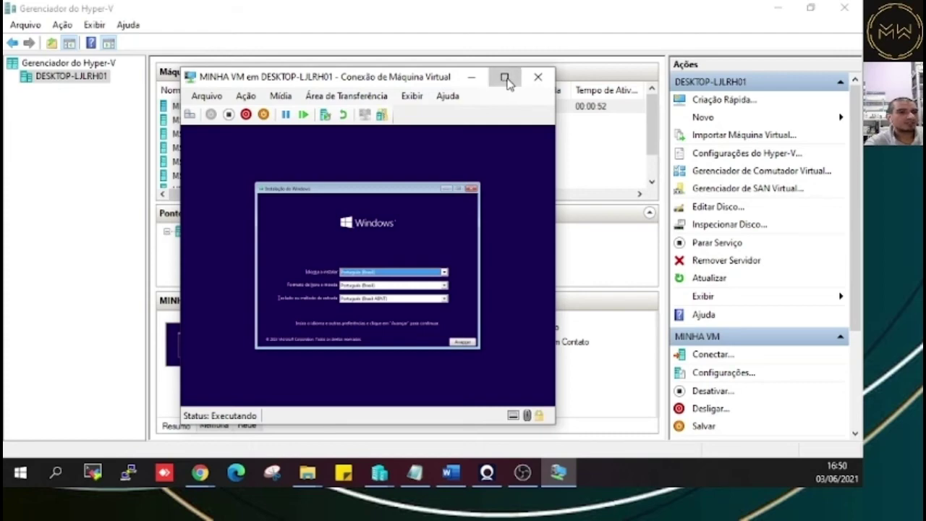
pyautogui.click(506, 78)
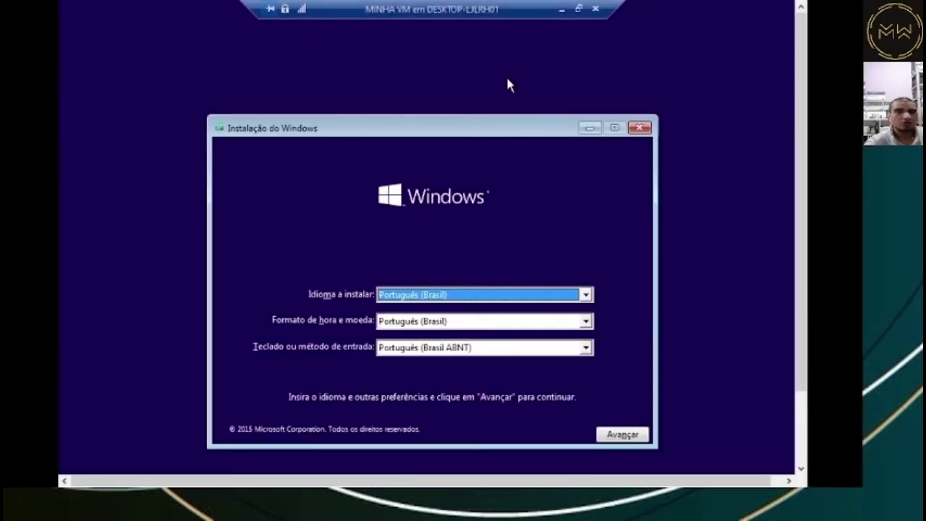
# Set the keyboard to Português (Brasil ABNT2), keeping Português (Brasil) as the installation language and time and currency format, and continue.
pyautogui.moveTo(488, 127); pyautogui.dragTo(498, 58)
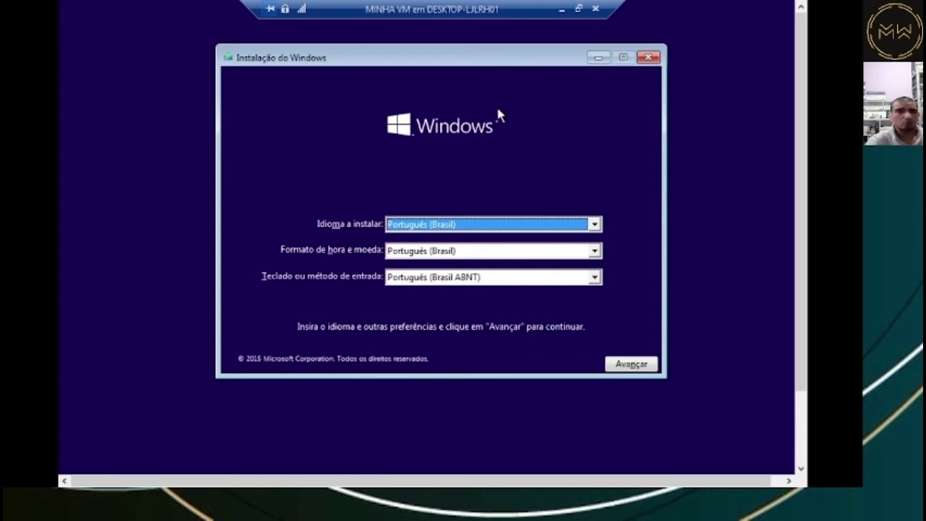
pyautogui.click(468, 281)
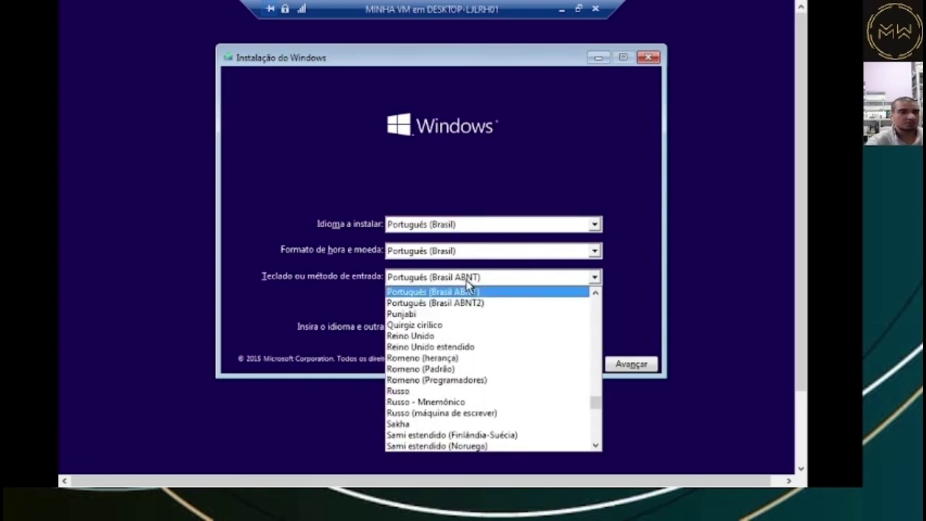
pyautogui.click(465, 304)
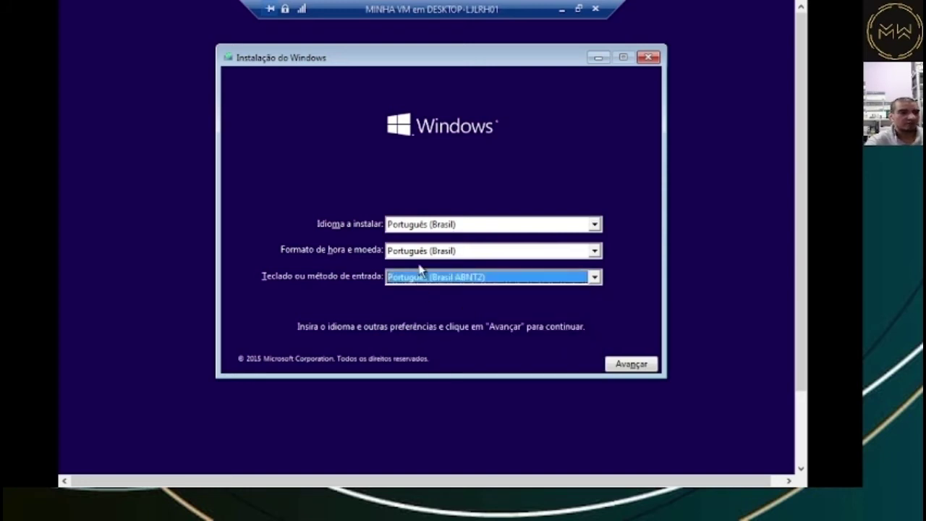
pyautogui.click(428, 225)
pyautogui.click(428, 227)
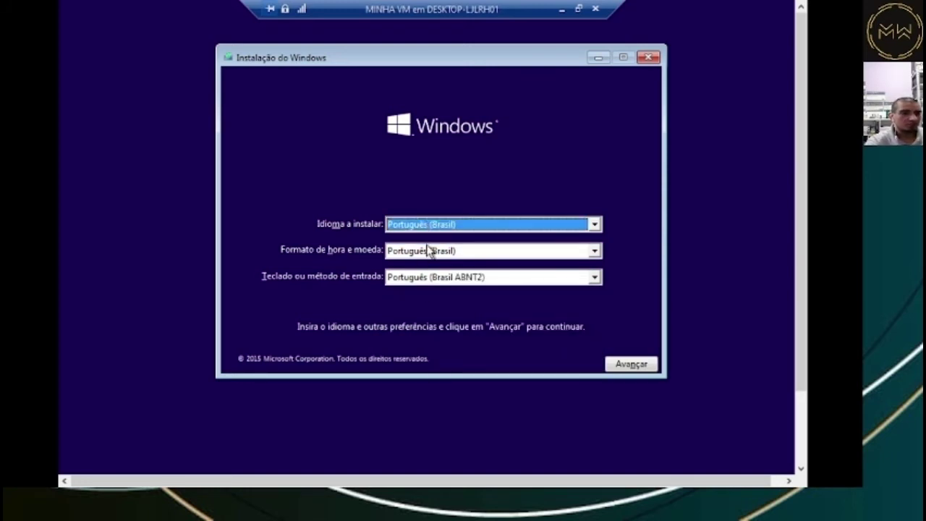
pyautogui.click(430, 250)
pyautogui.click(432, 255)
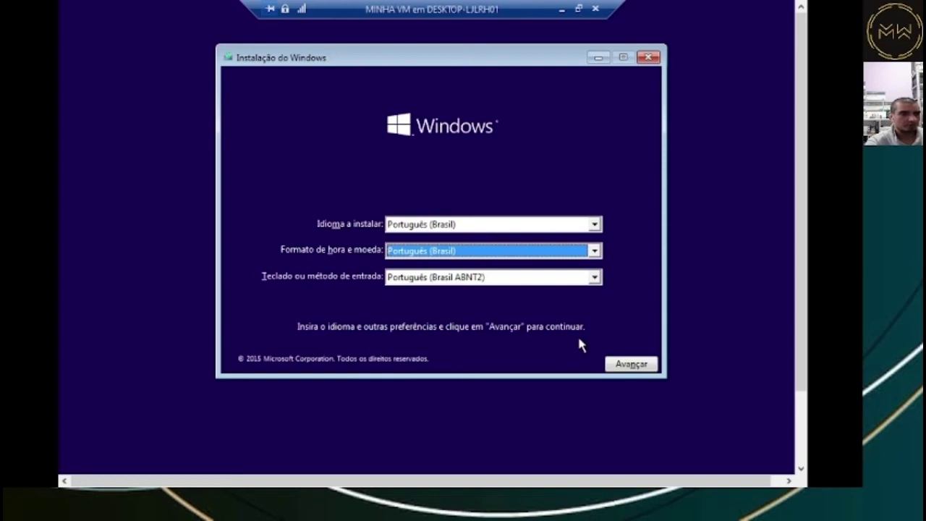
pyautogui.click(646, 367)
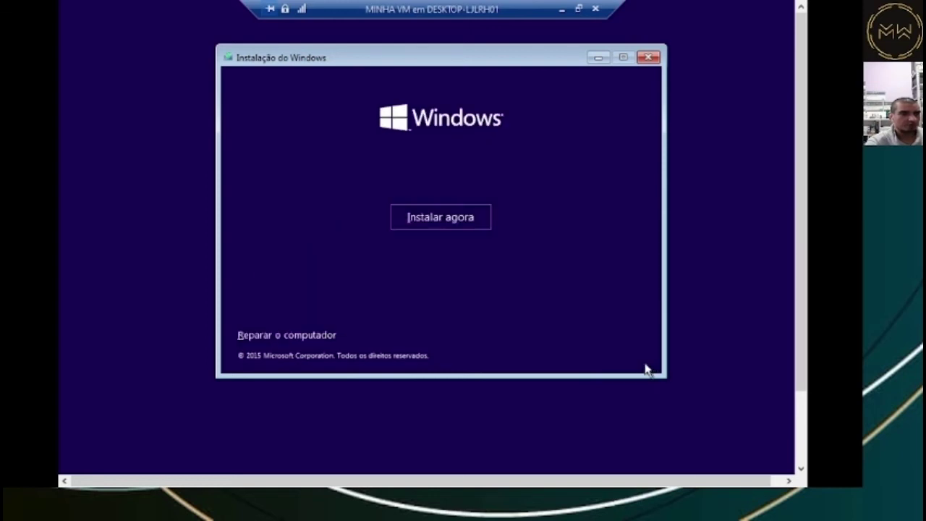
# Begin the Windows installation without a product key and accept the license terms.
pyautogui.click(430, 223)
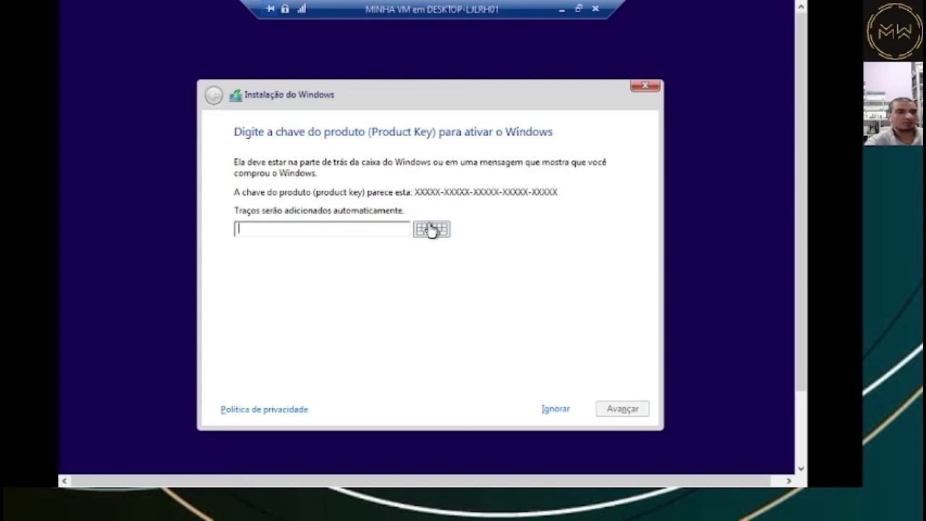
pyautogui.click(555, 410)
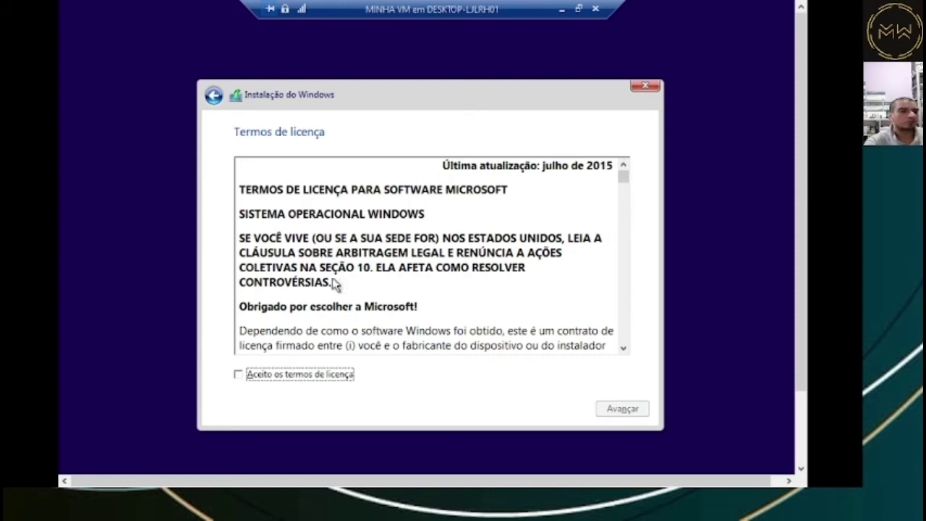
pyautogui.click(315, 381)
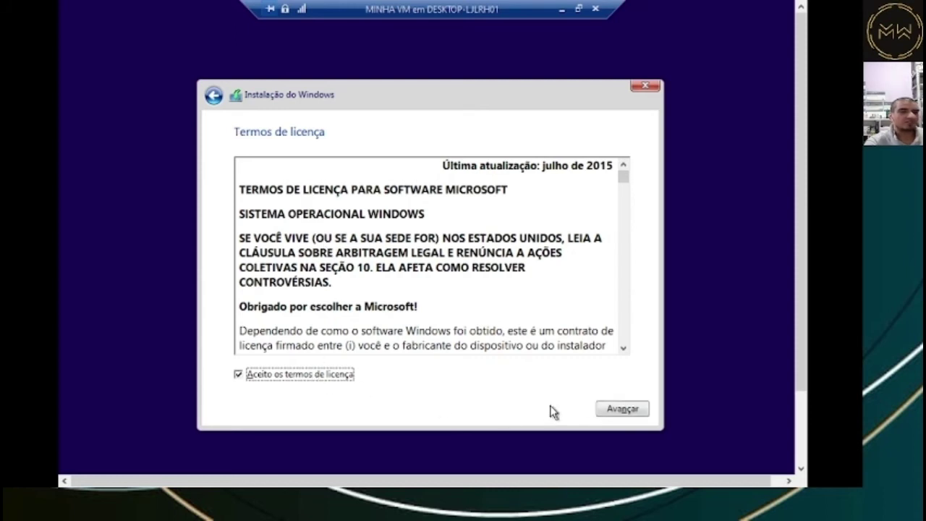
pyautogui.click(625, 410)
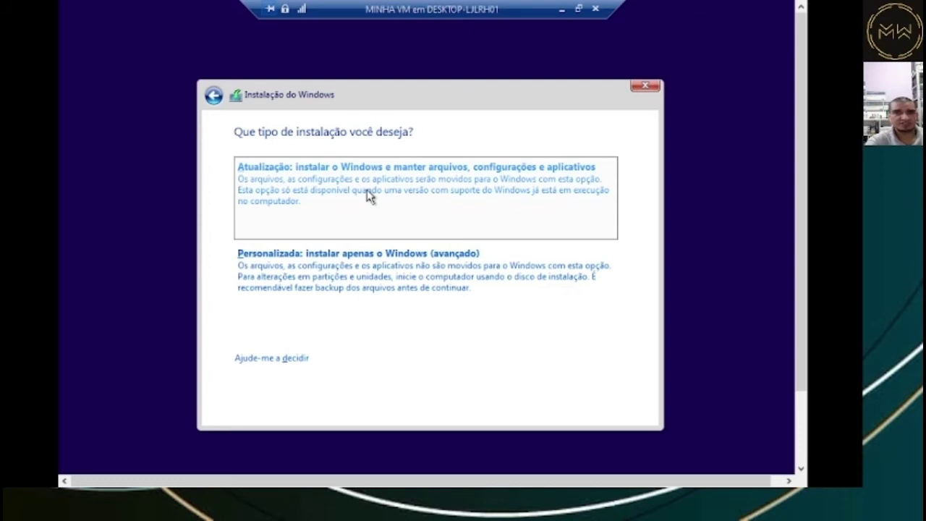
# Run the Personalizada installation on the unallocated space of Unidade 0, and postpone the product key in the first-run setup.
pyautogui.click(371, 278)
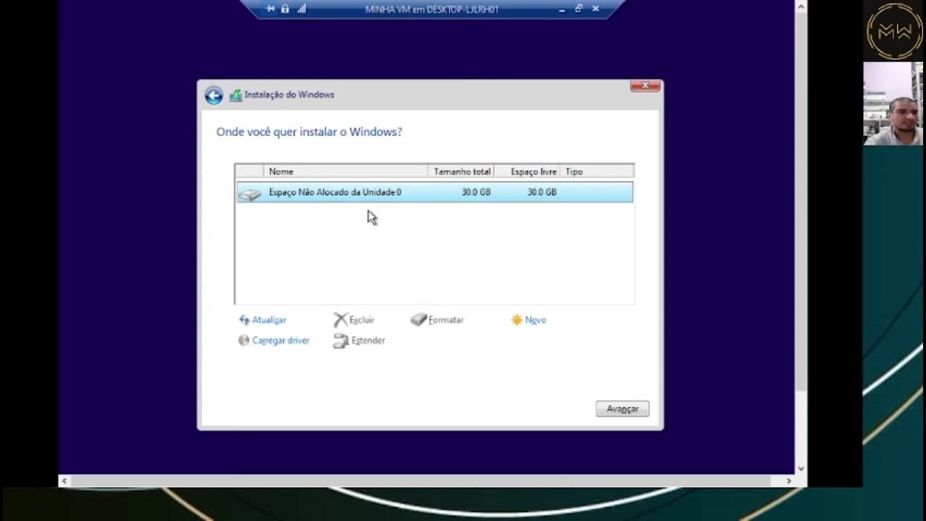
pyautogui.click(622, 409)
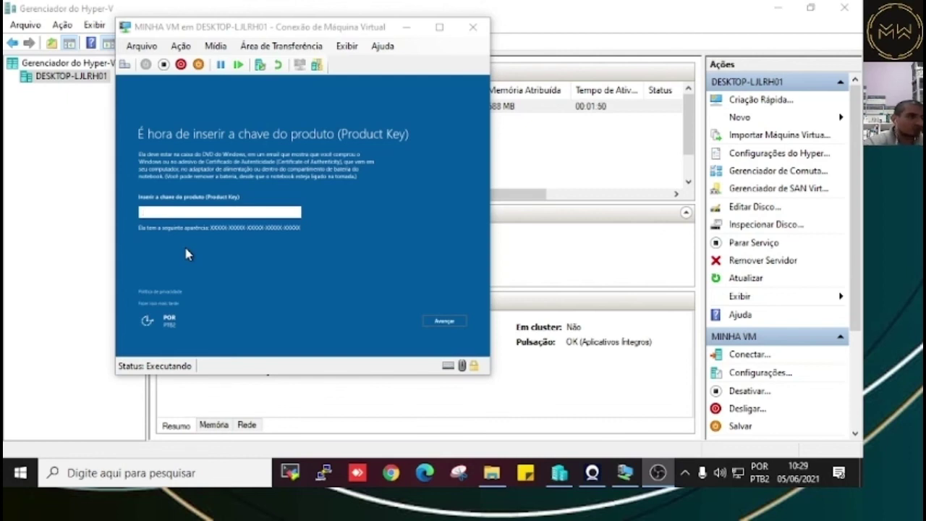
pyautogui.click(174, 305)
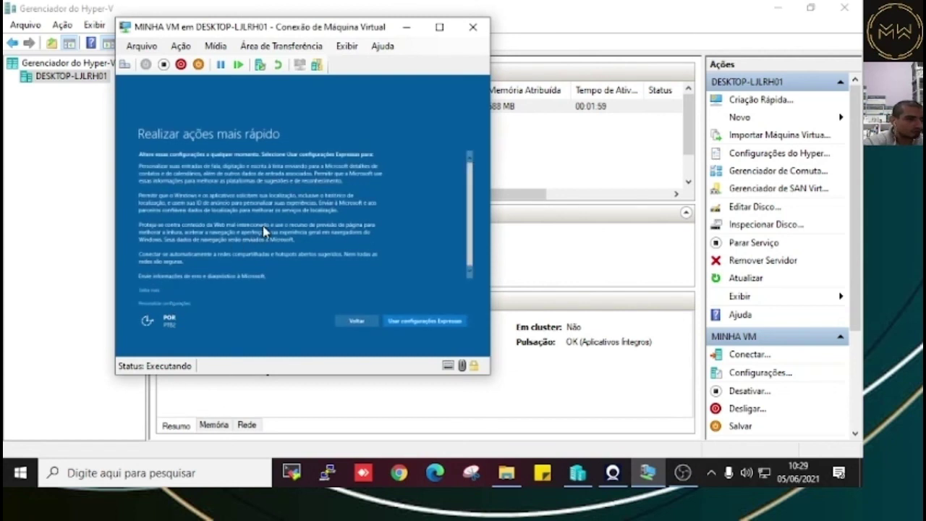
# Accept the express settings and create the computer's account with the user's first name, leaving the password fields empty.
pyautogui.click(426, 325)
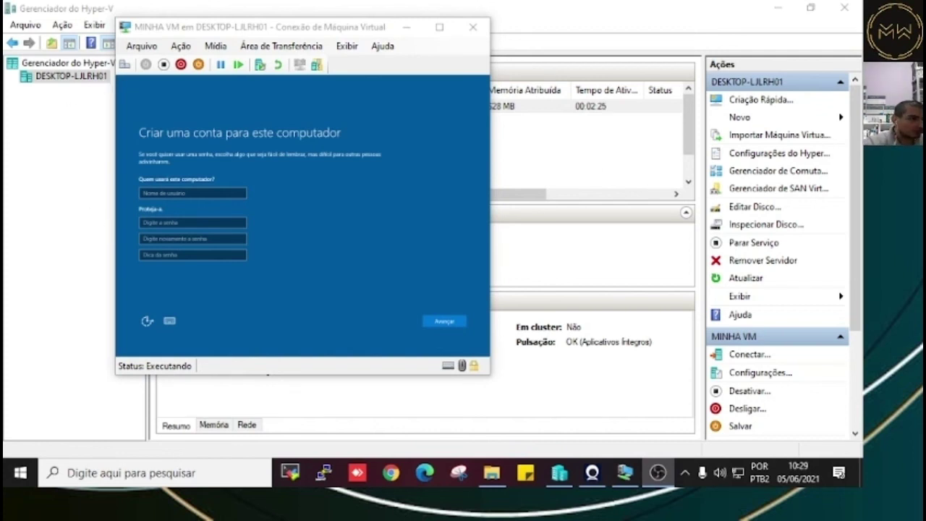
pyautogui.click(332, 145)
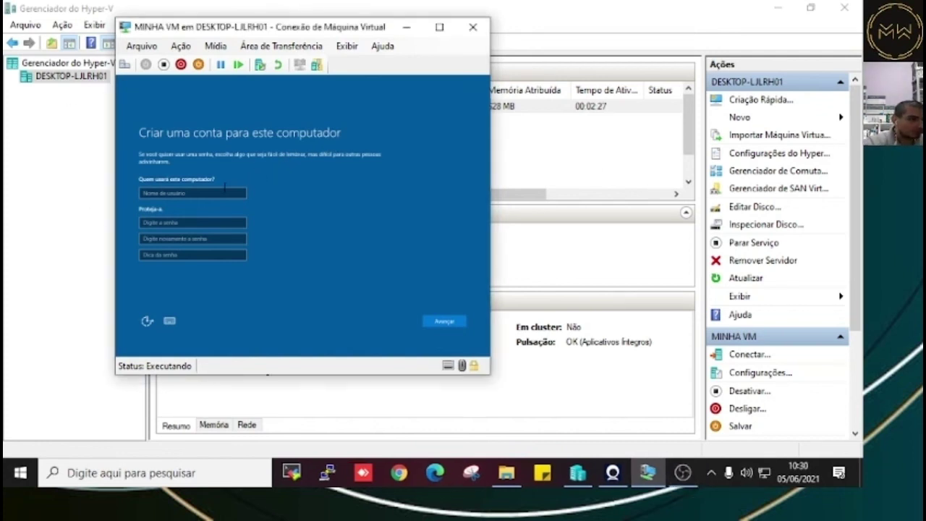
pyautogui.click(212, 194)
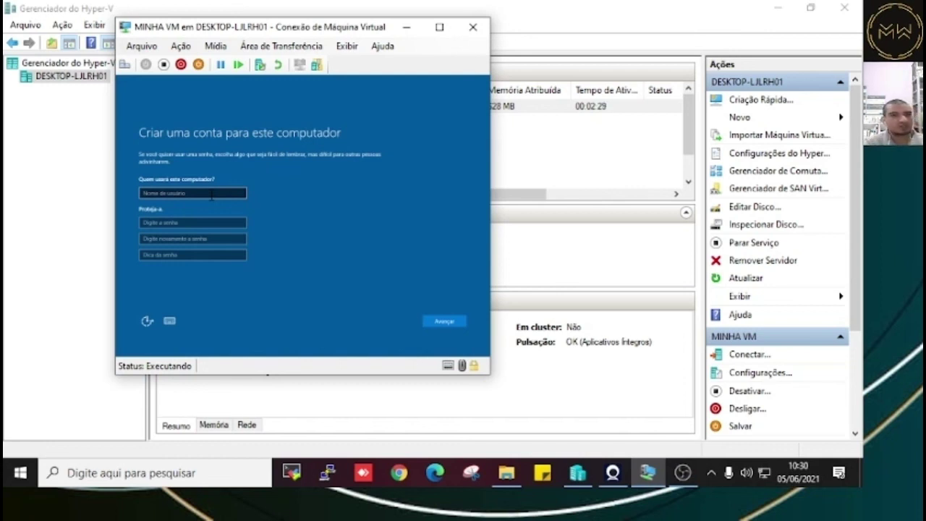
pyautogui.click(213, 194)
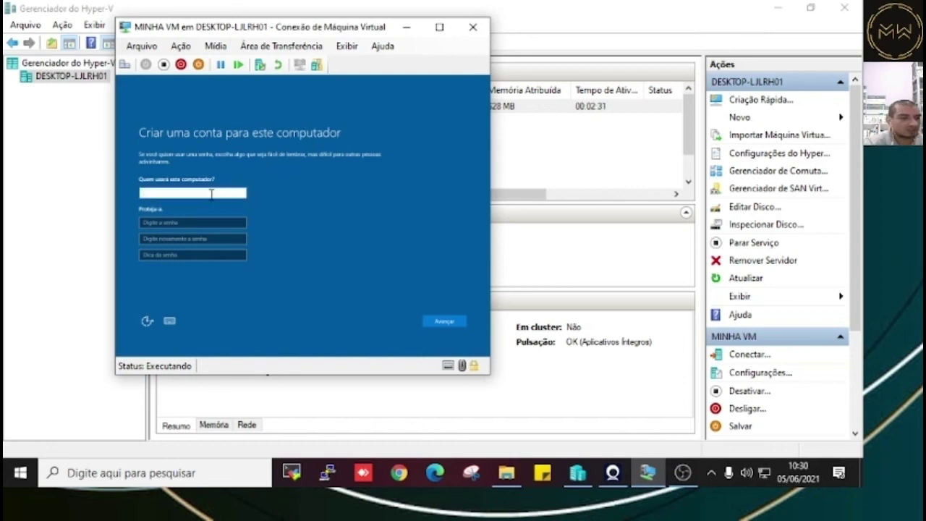
pyautogui.write('marcelo')
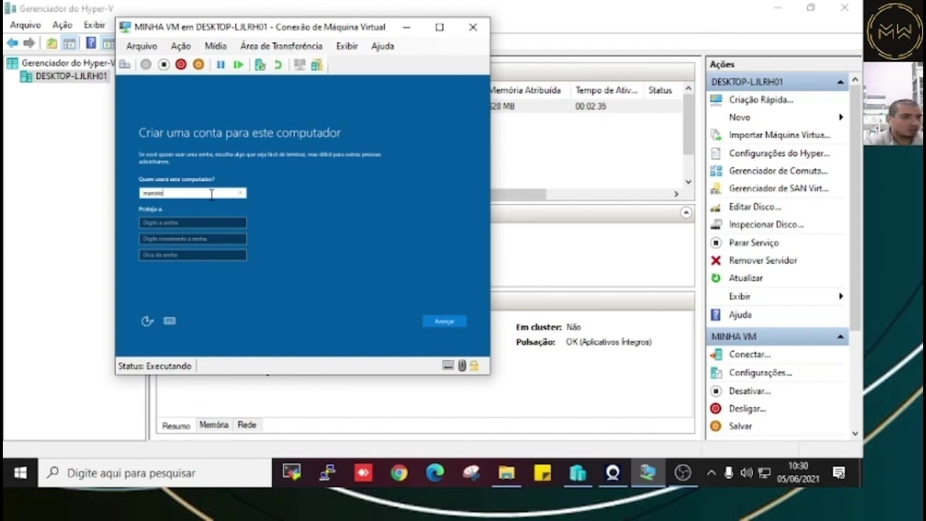
pyautogui.click(174, 217)
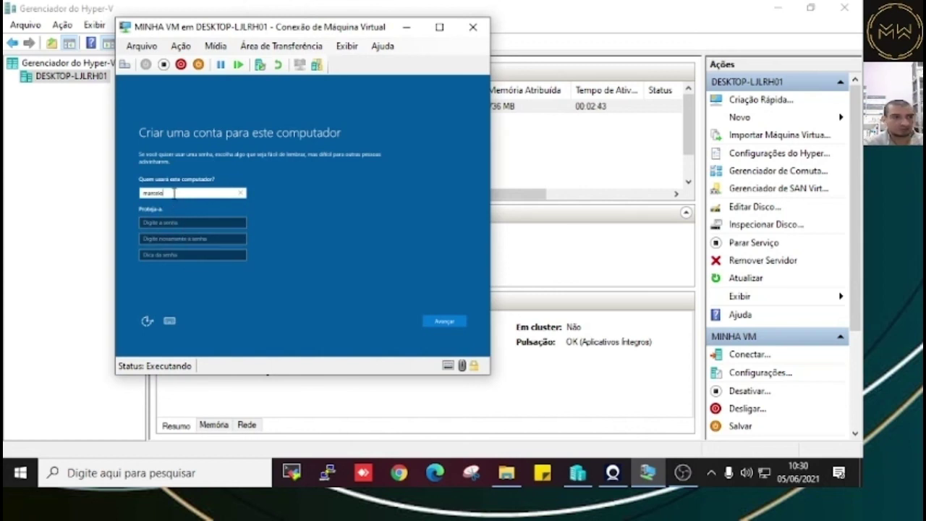
pyautogui.click(444, 322)
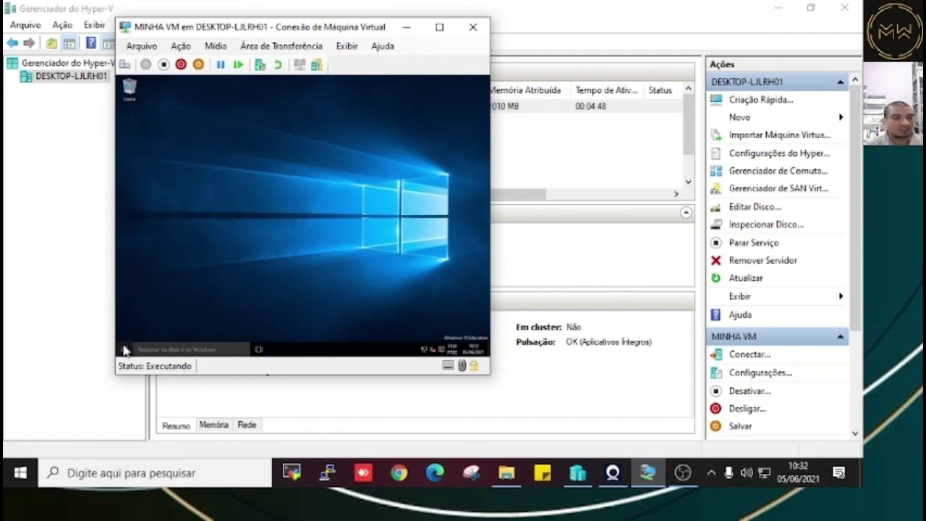
# Open Microsoft Edge in the virtual machine, search for uol, and open the UOL site from the results.
pyautogui.click(124, 350)
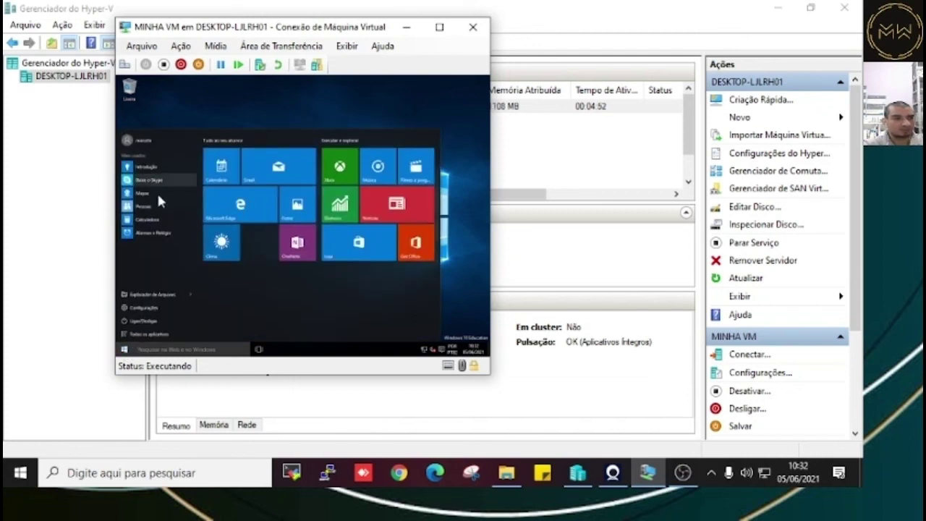
pyautogui.click(241, 206)
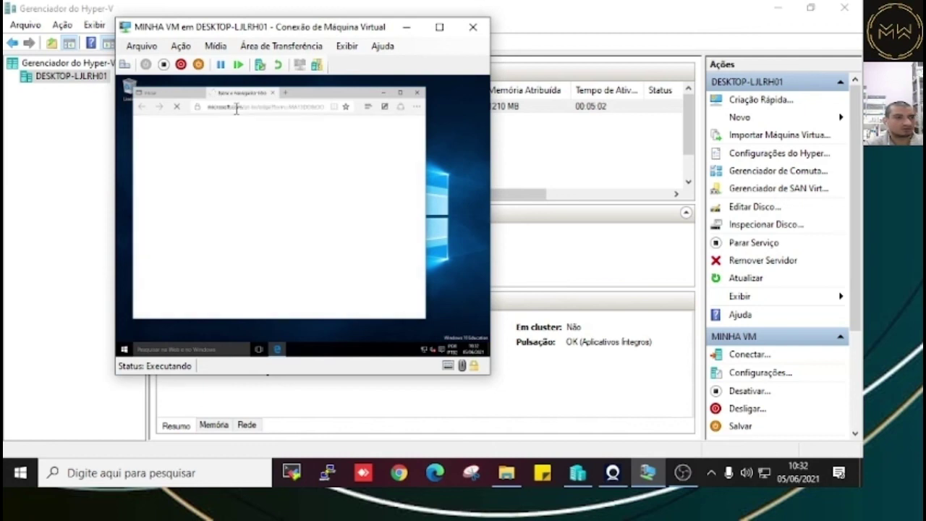
pyautogui.click(236, 107)
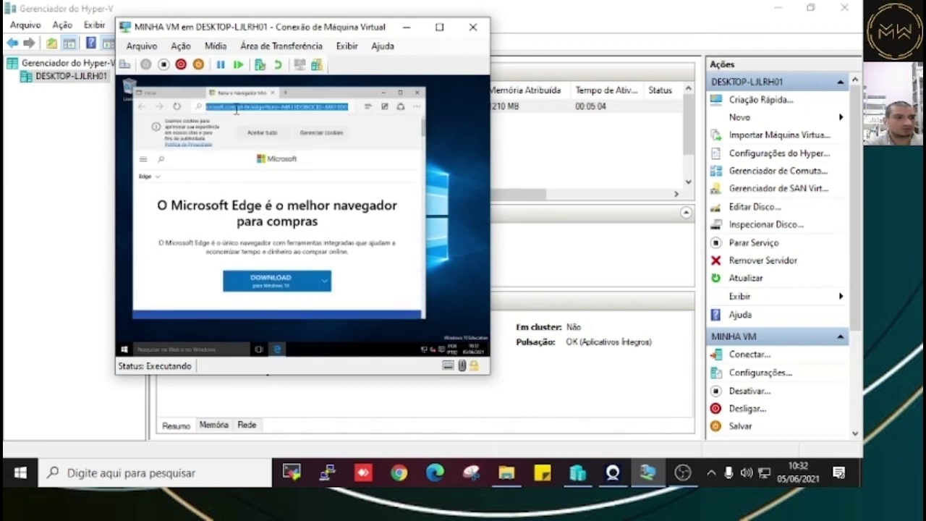
pyautogui.write('sel')
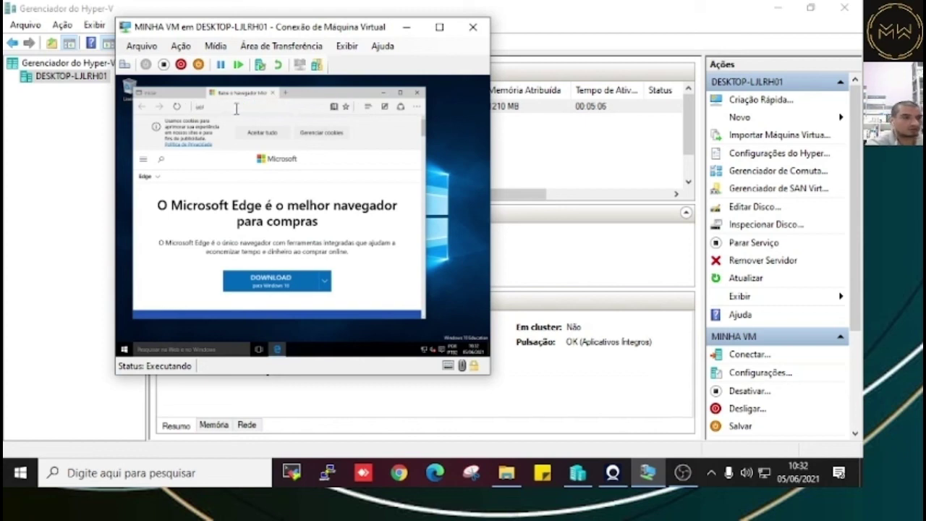
pyautogui.press('Return')
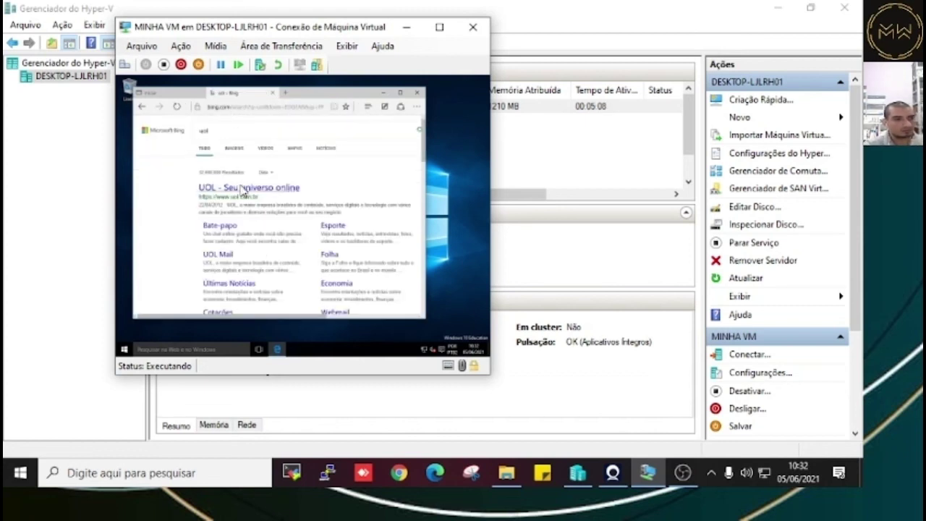
pyautogui.click(242, 189)
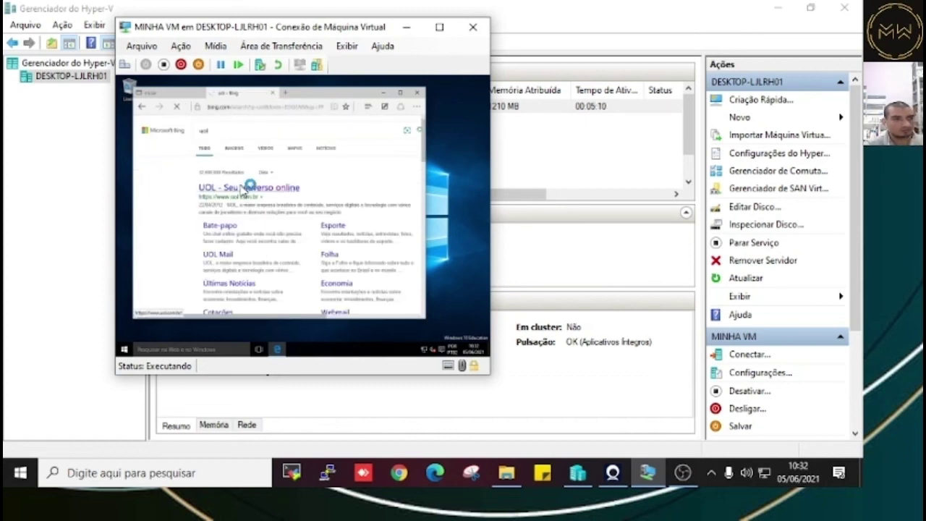